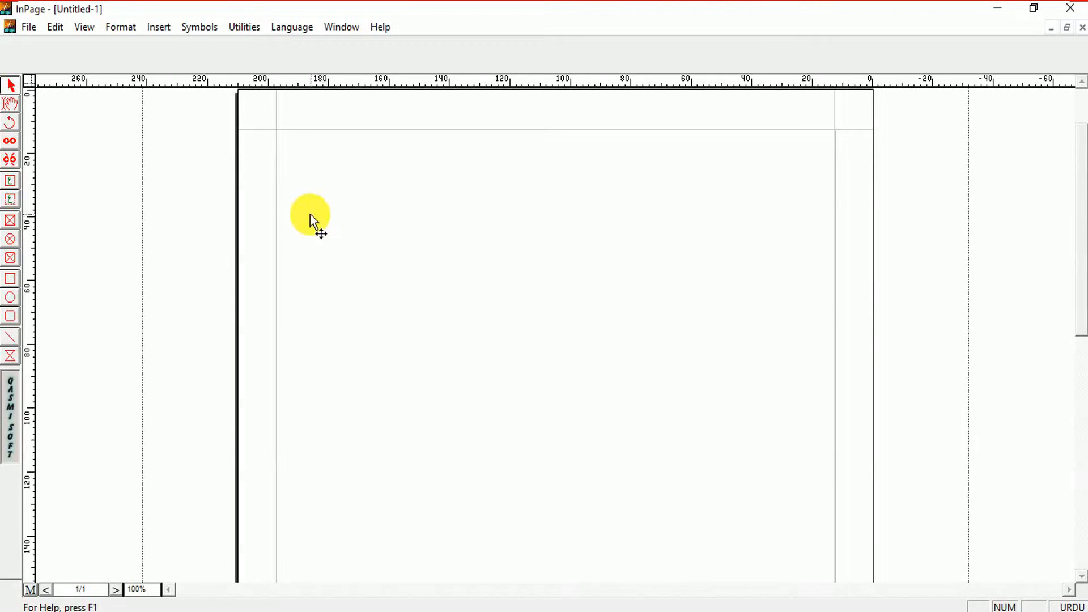
- Draw a rectangle about 51 by 47 mm in the page's upper left and a rectangular picture box beside it
left_click(11, 279)
left_click_drag(315, 158, 469, 306)
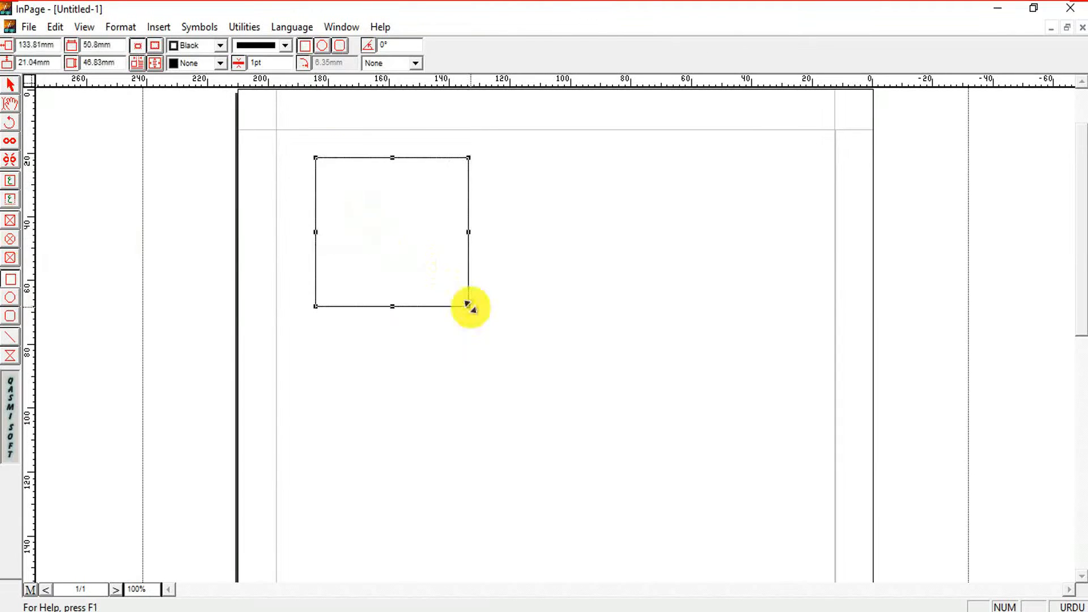
left_click(10, 92)
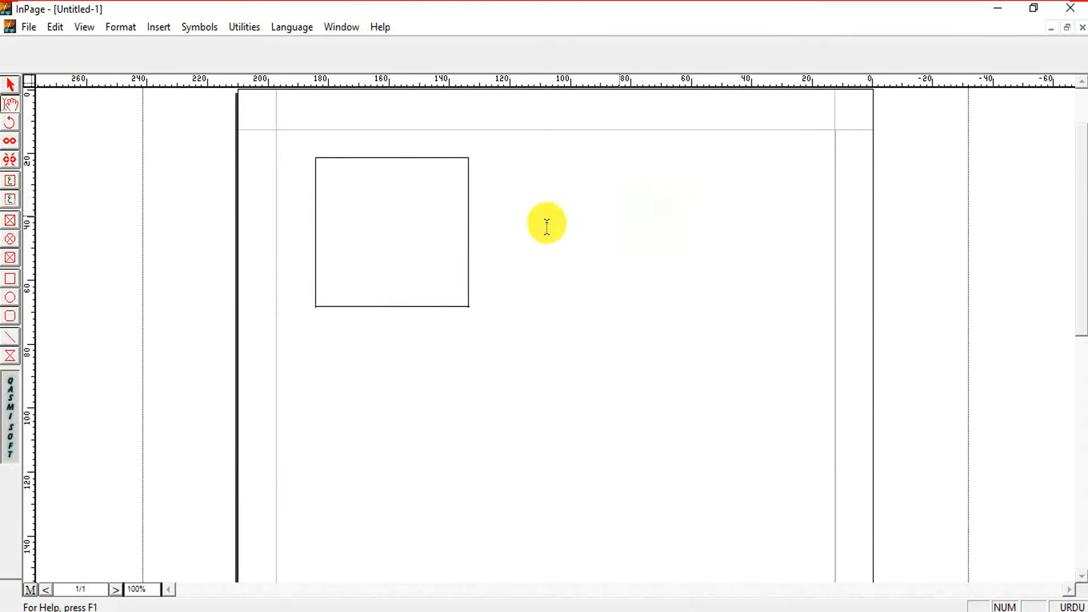
left_click(11, 222)
left_click_drag(531, 157, 692, 310)
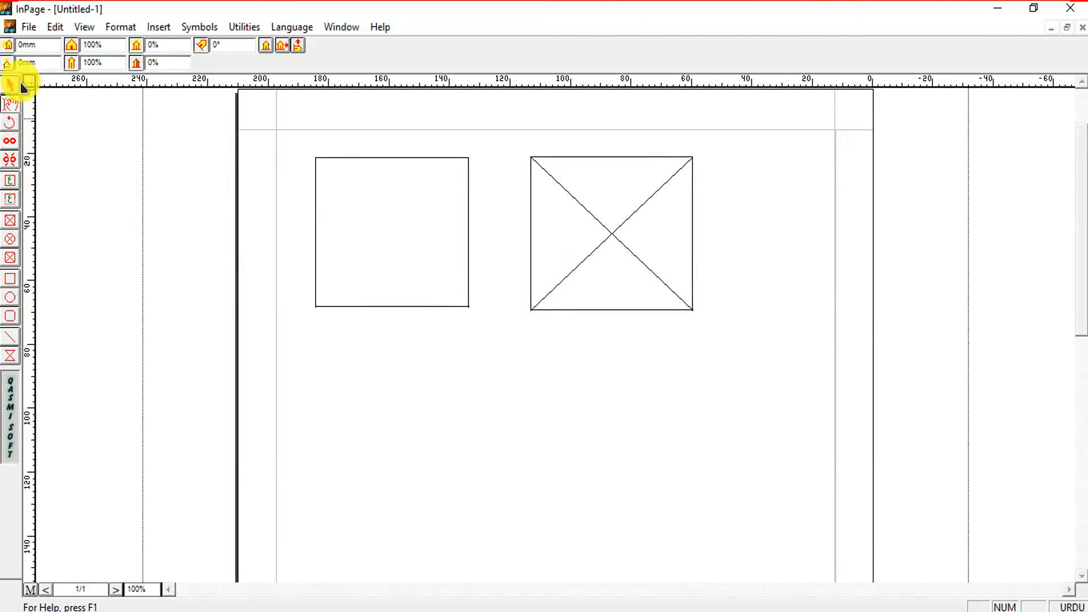
- Select all objects on the page and delete the rectangle and the picture box
left_click(19, 85)
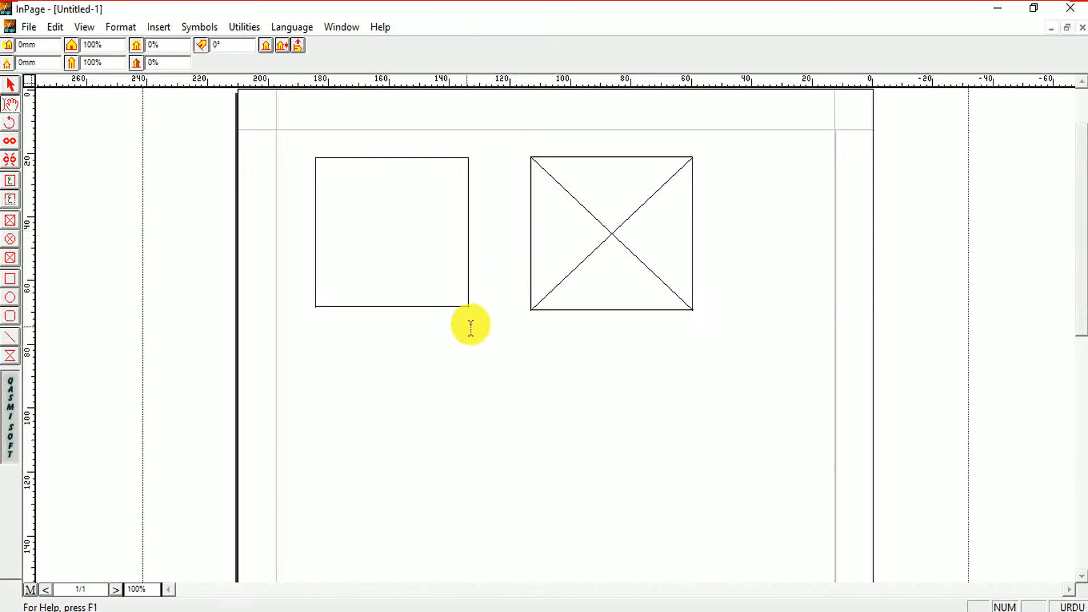
right_click(359, 353)
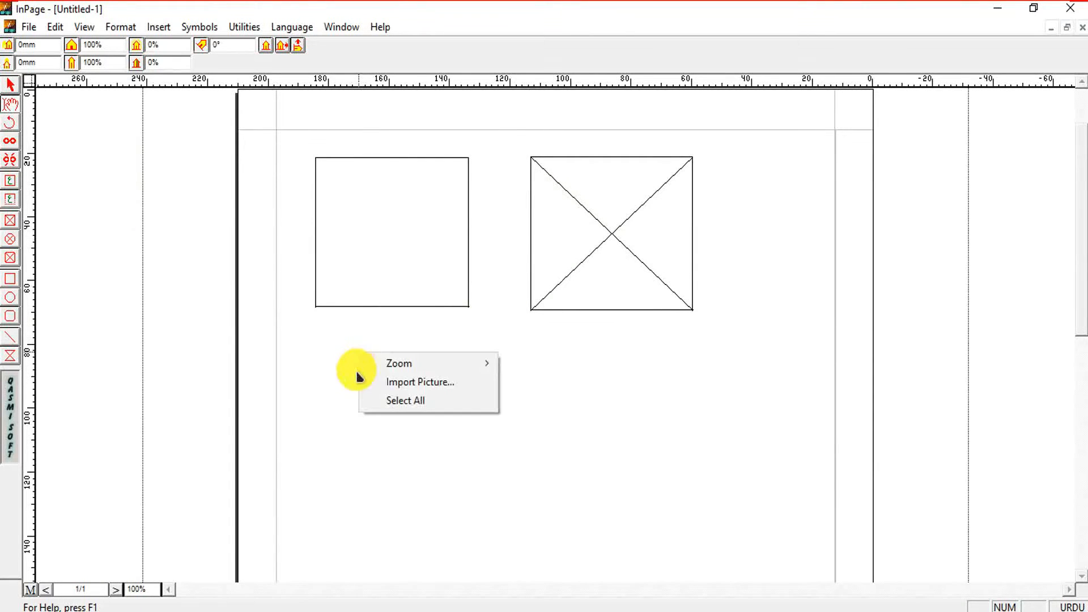
left_click(405, 400)
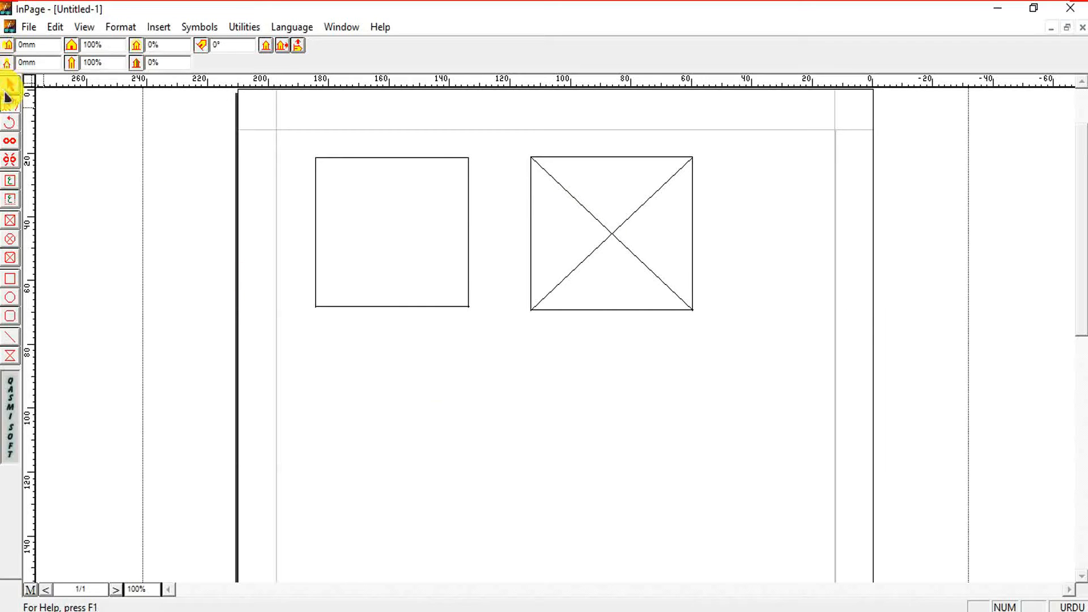
left_click(11, 88)
right_click(334, 356)
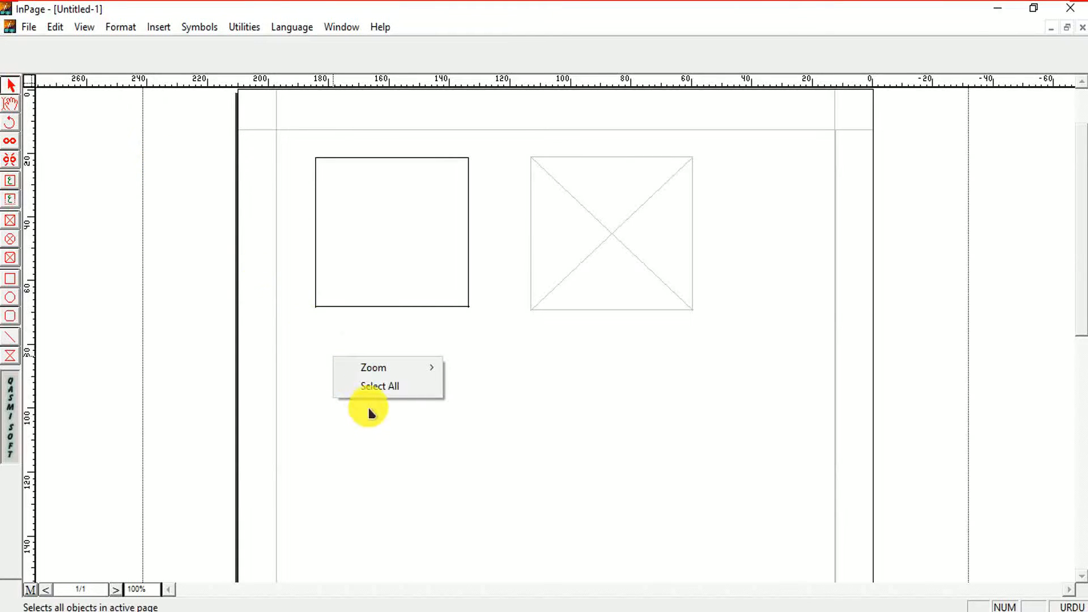
left_click(359, 384)
key("Delete")
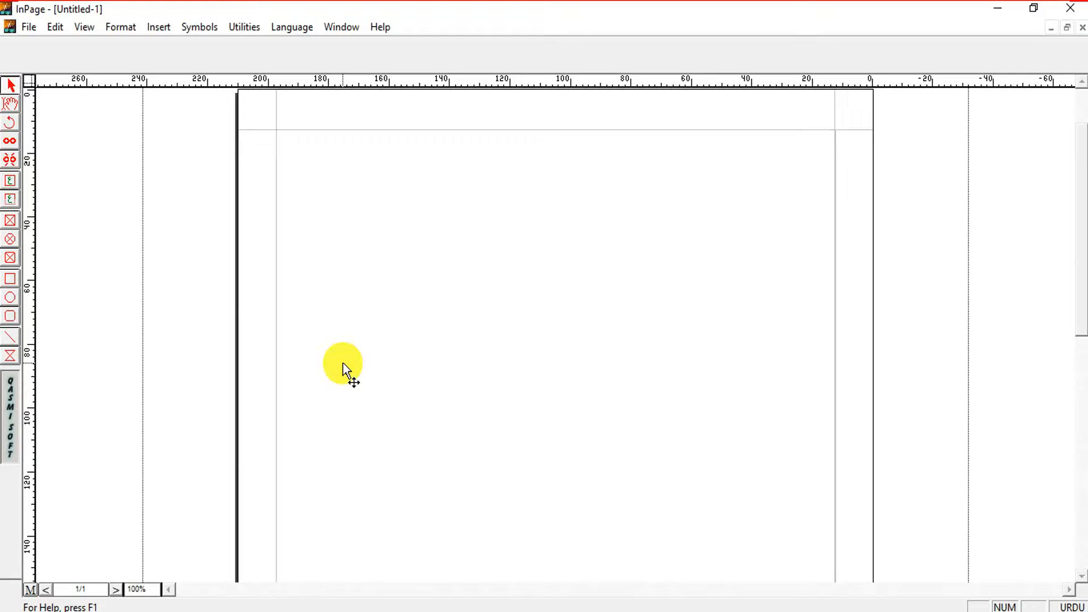
- Draw a circle about 62 mm wide, an upright ellipse about 25 by 56 mm, a smaller oval, and a flat ellipse about 68 by 25 mm
left_click(11, 298)
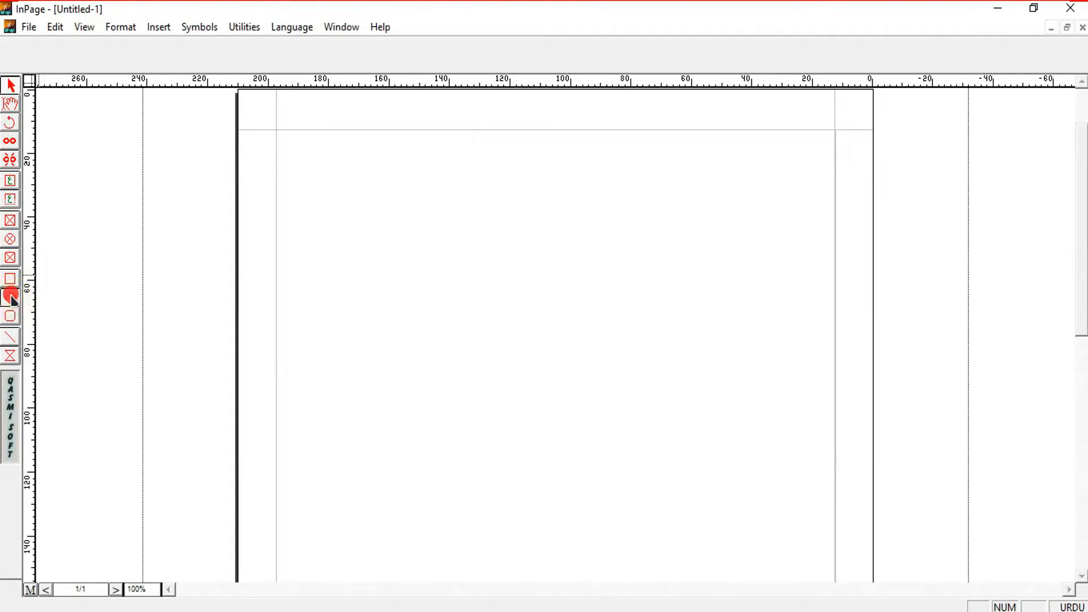
left_click_drag(306, 145, 495, 336)
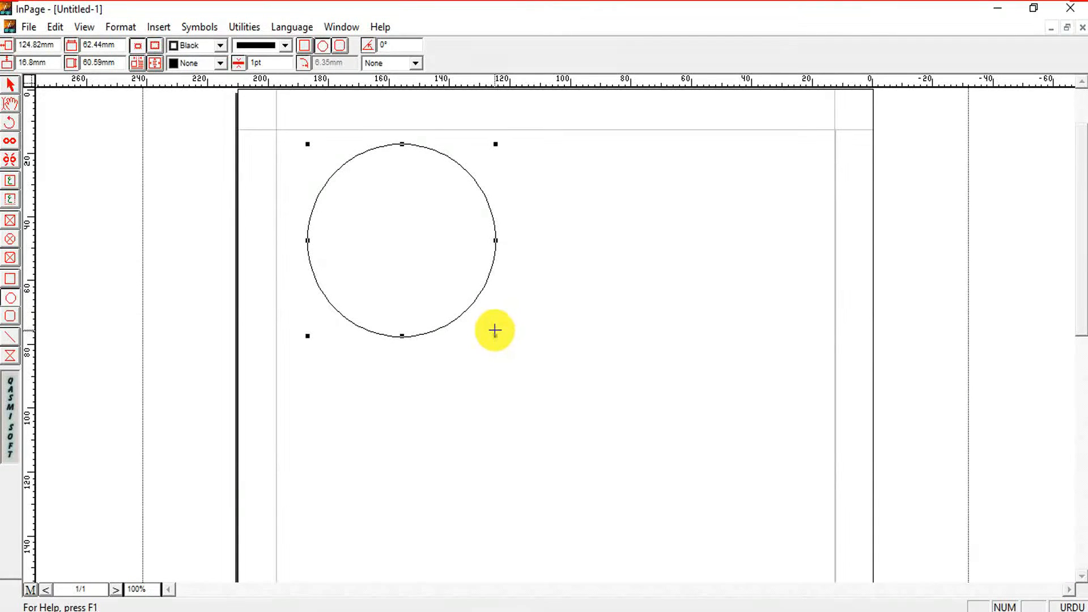
left_click_drag(556, 142, 631, 322)
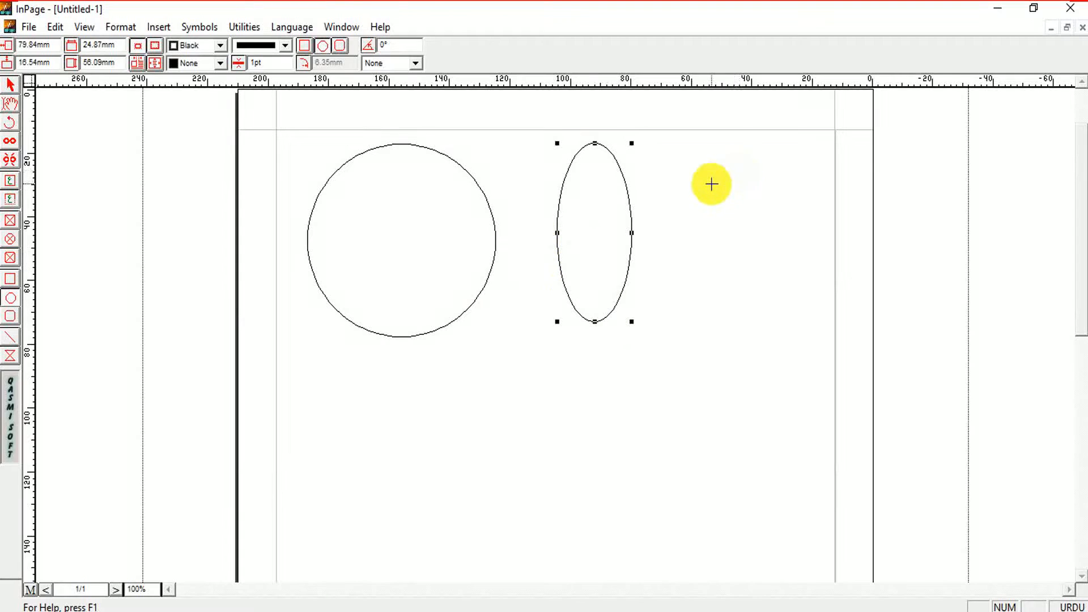
left_click_drag(717, 160, 813, 287)
left_click_drag(480, 354, 683, 436)
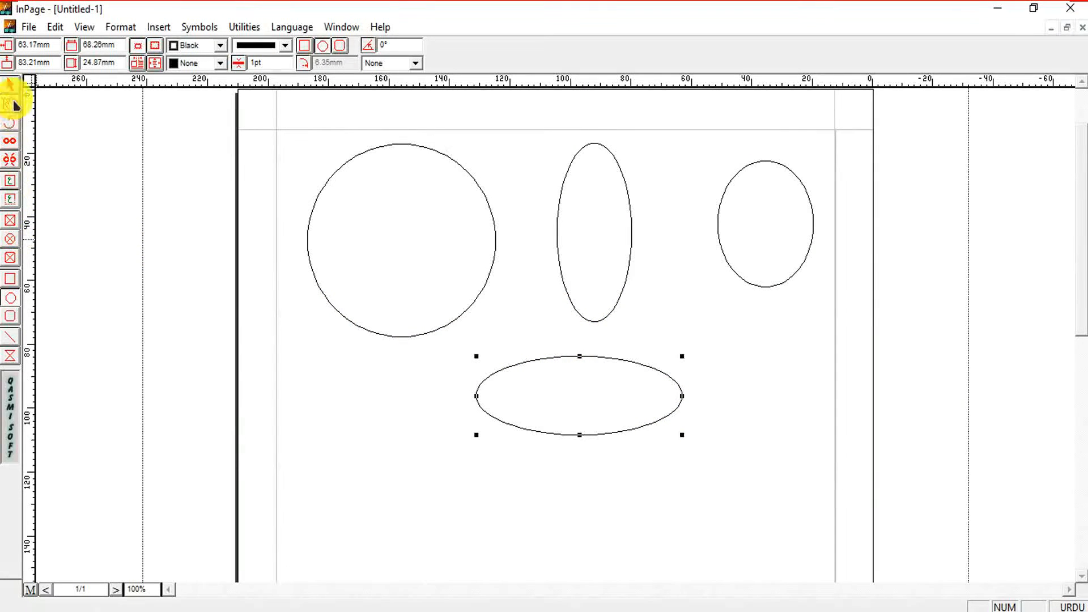
- Select all the ellipses on the page and delete them
left_click(10, 83)
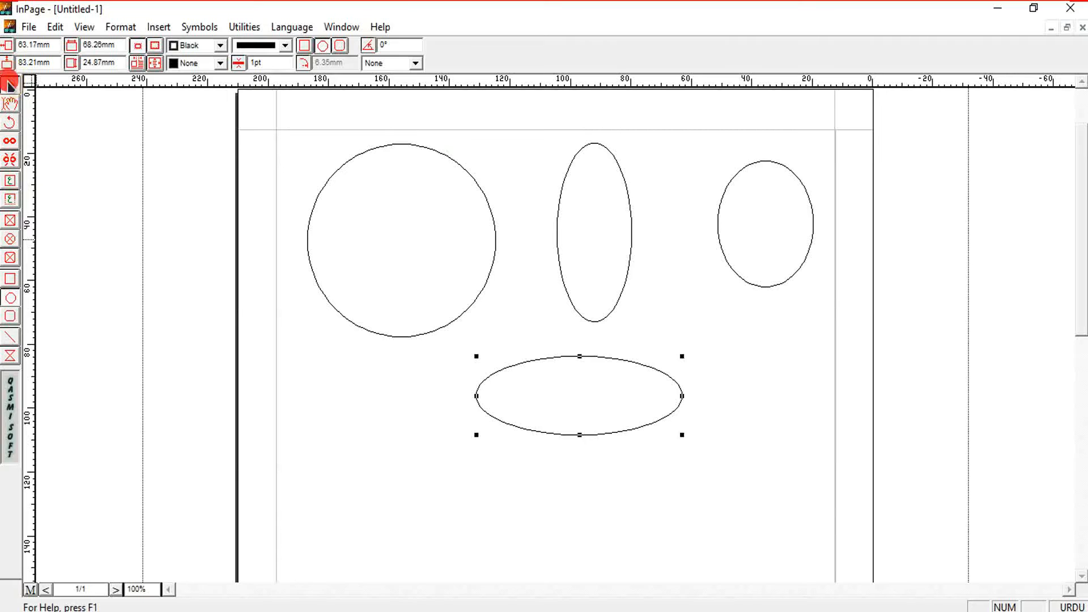
right_click(327, 370)
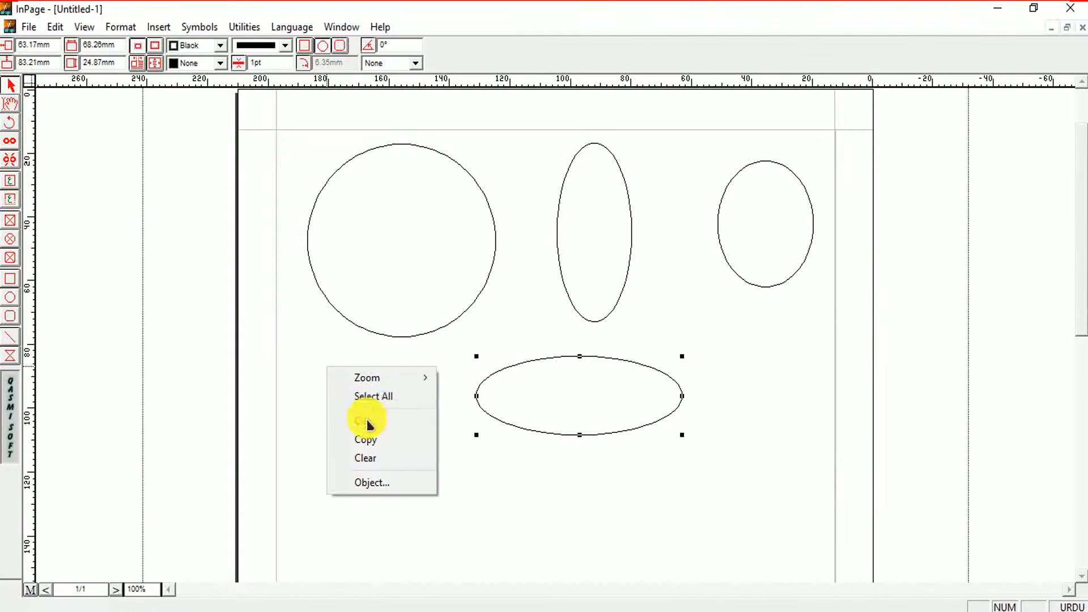
left_click(371, 399)
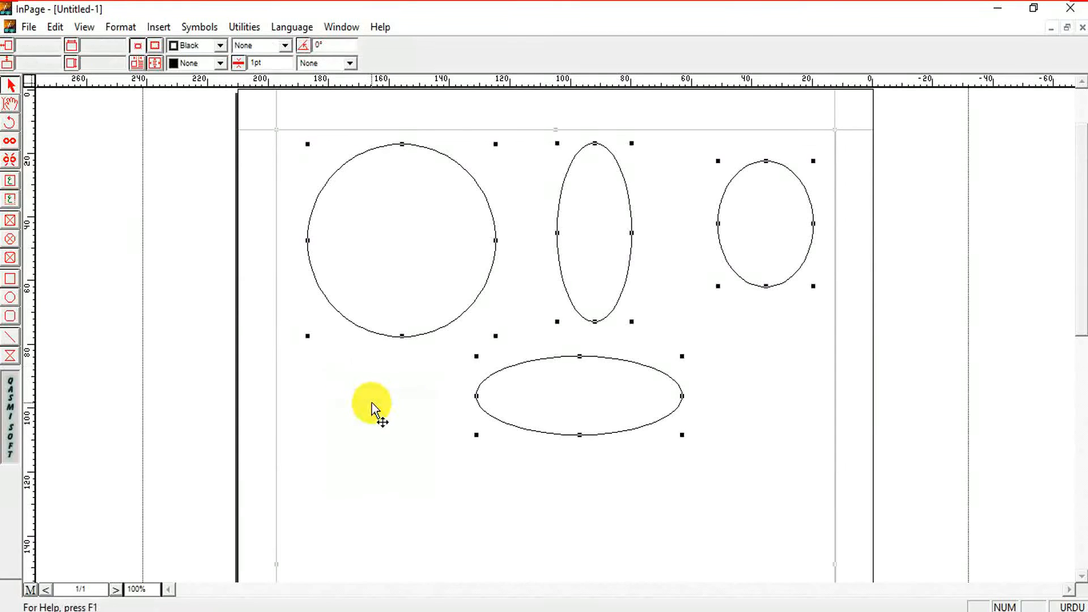
key("Delete")
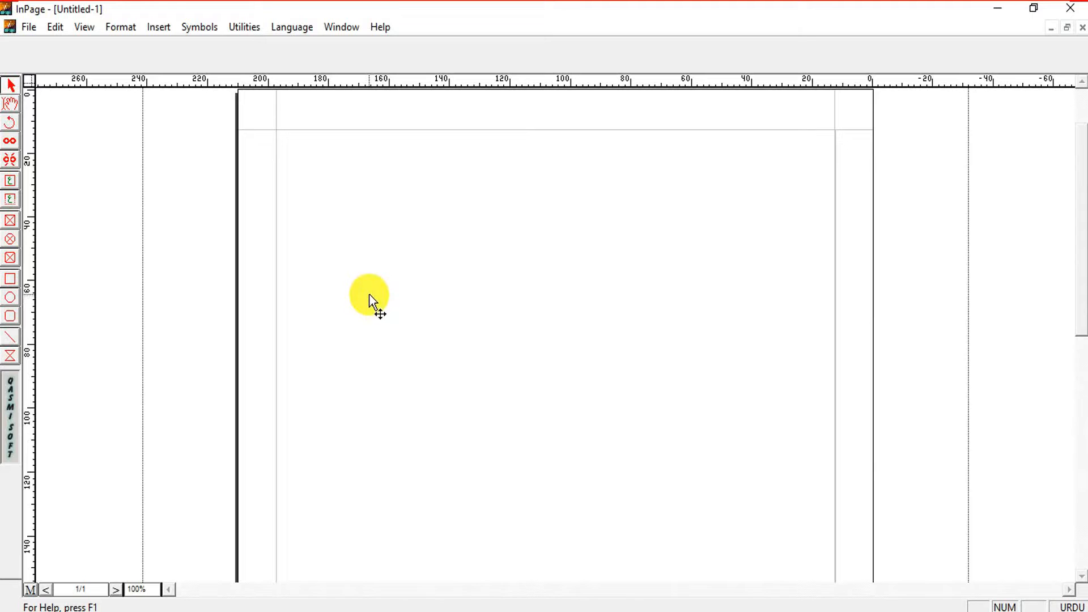
- Draw a rounded rectangle about 90 by 85 mm in the upper middle of the page and deselect it
left_click(11, 317)
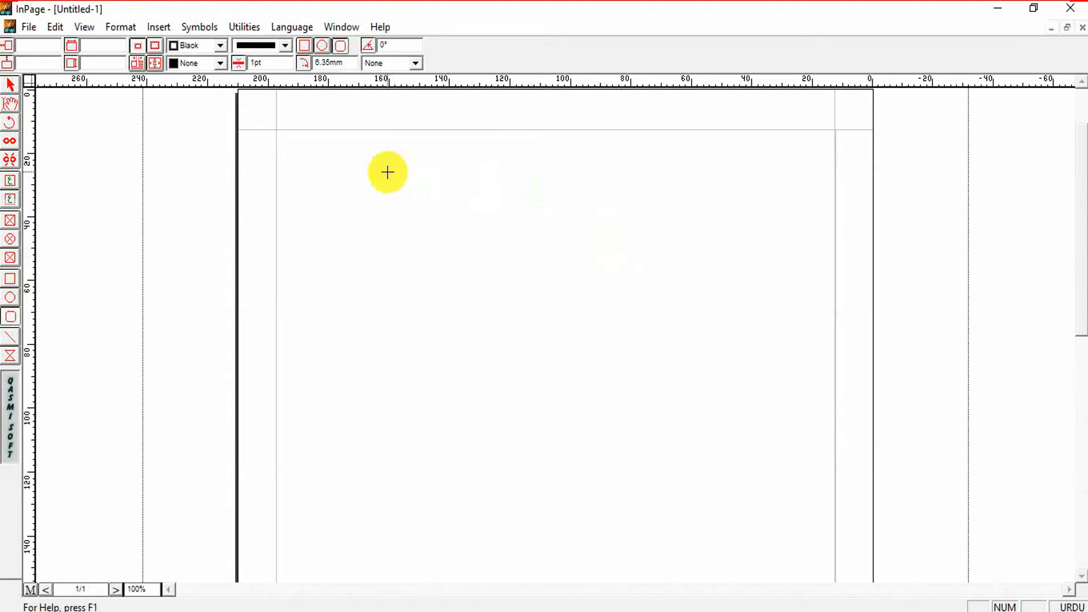
left_click_drag(389, 155, 663, 425)
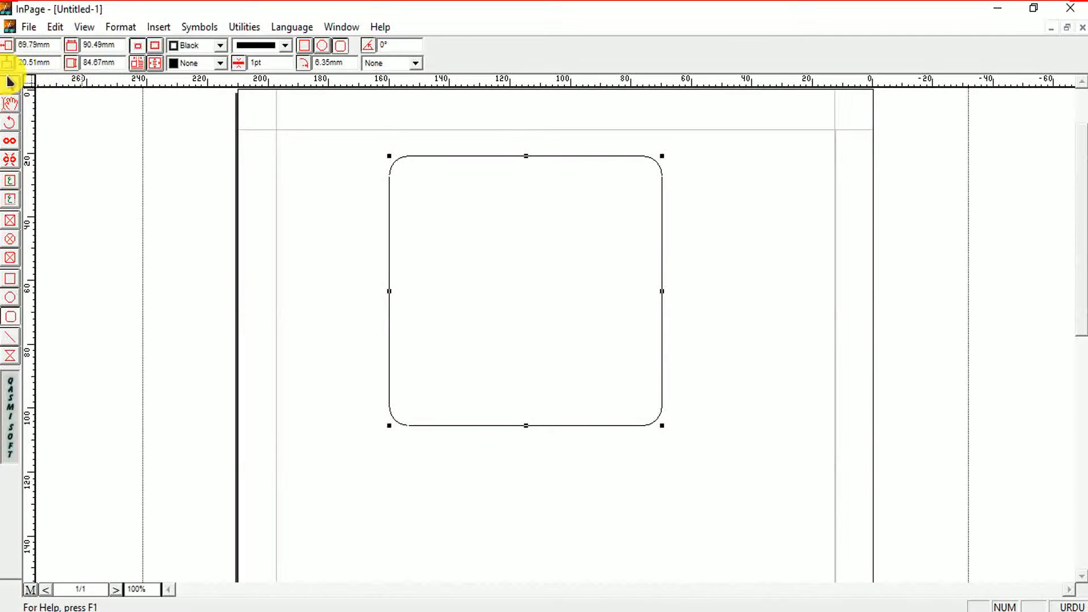
left_click(11, 86)
left_click(381, 196)
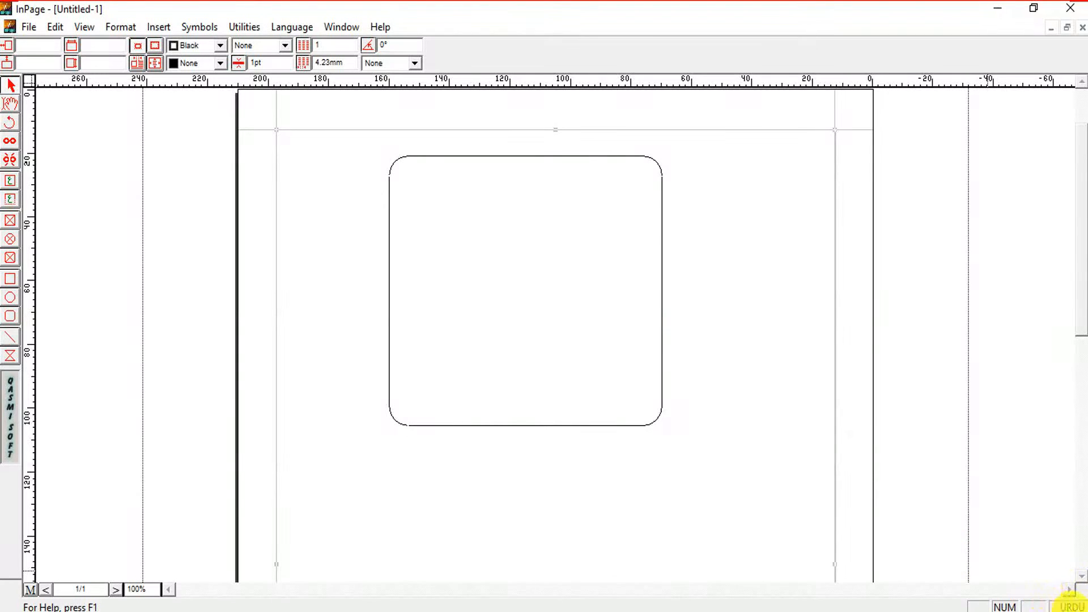
- Switch the typing language to English and enter "ueytouutsotsus" in the page's main text frame
left_click(1065, 607)
left_click(1067, 606)
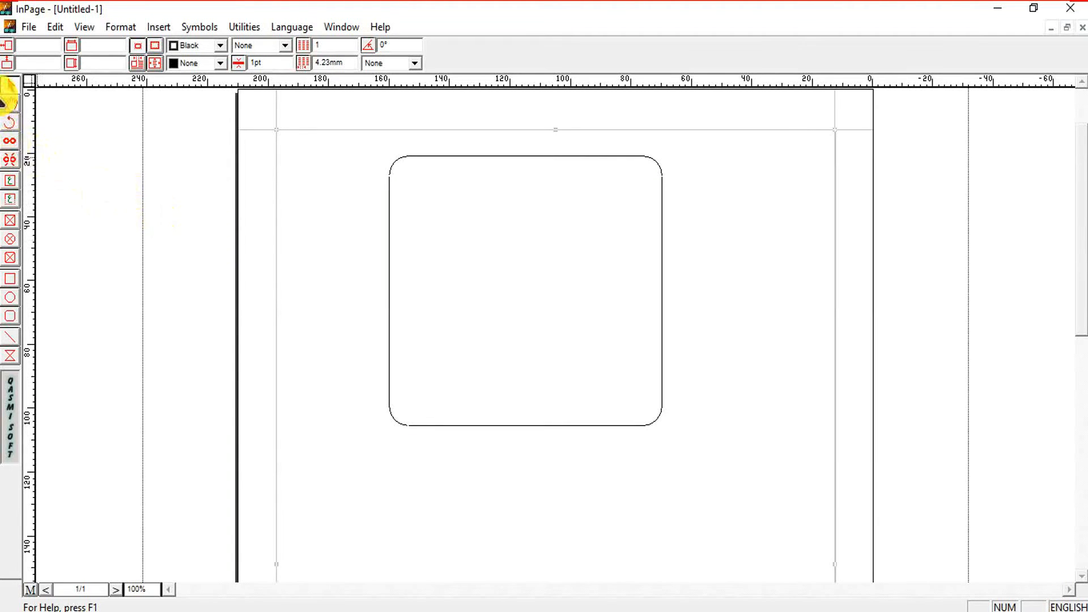
left_click(10, 105)
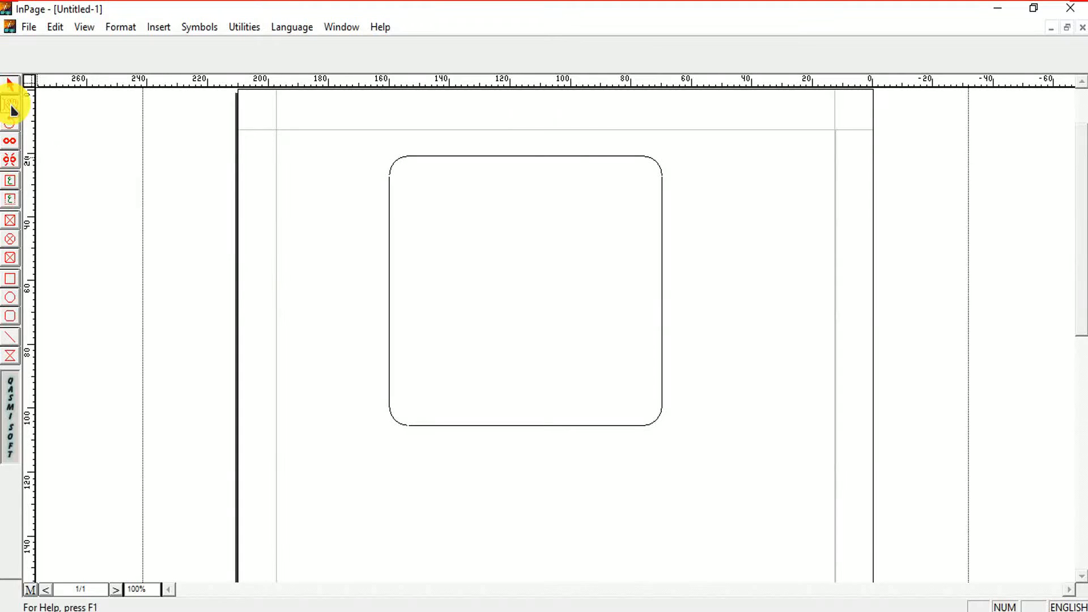
left_click(353, 199)
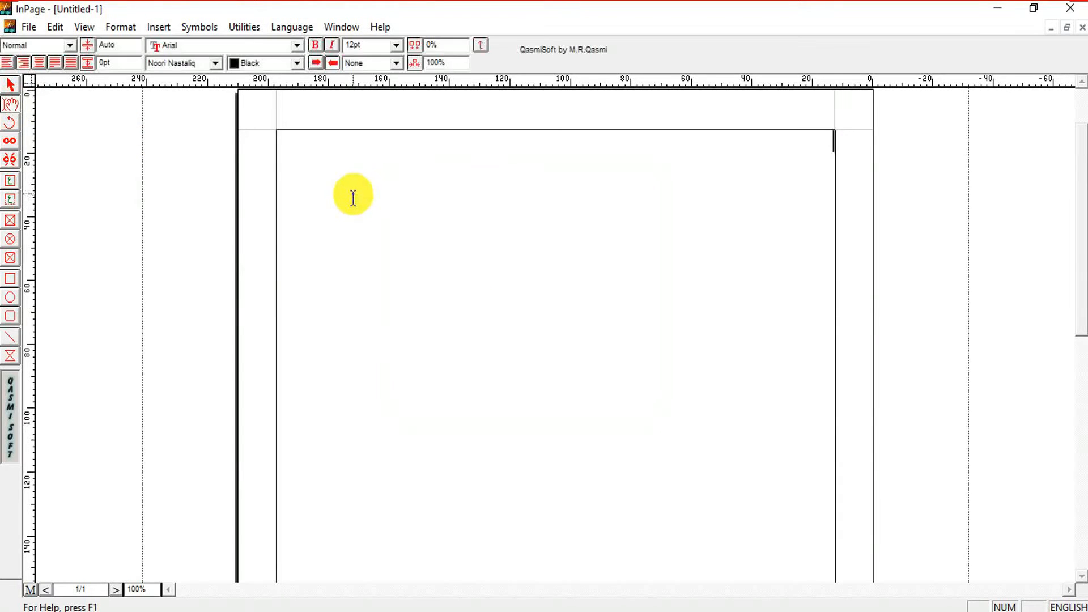
type("ueytouutsotsus")
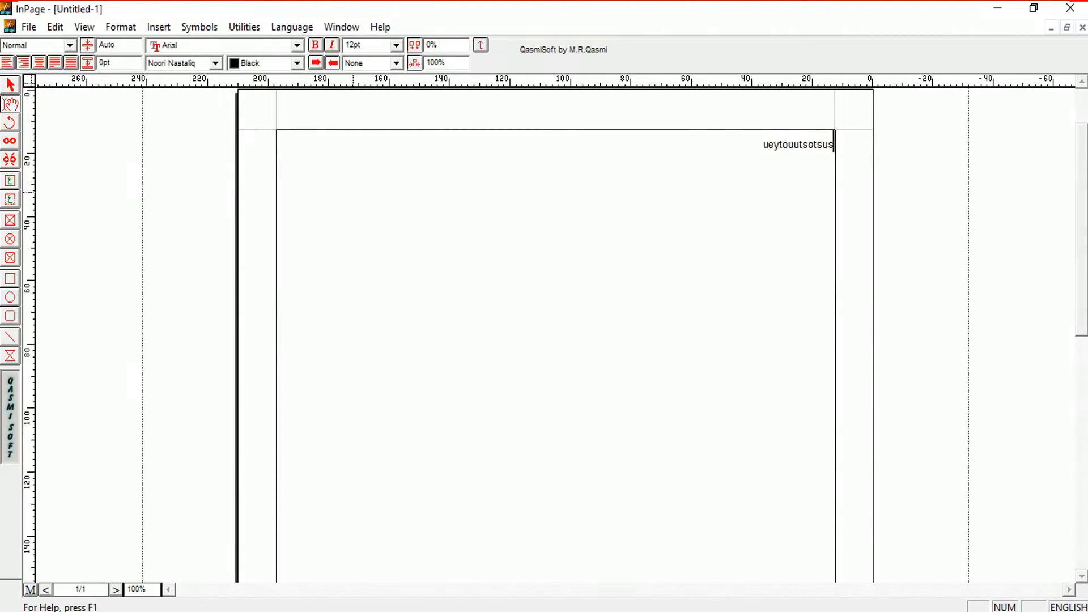
- Switch the typing language to Urdu and add the sample characters "ہ۶۸ع۰۶۸ع۰ئعر" after the English text
left_click(353, 196)
key("ctrl+2")
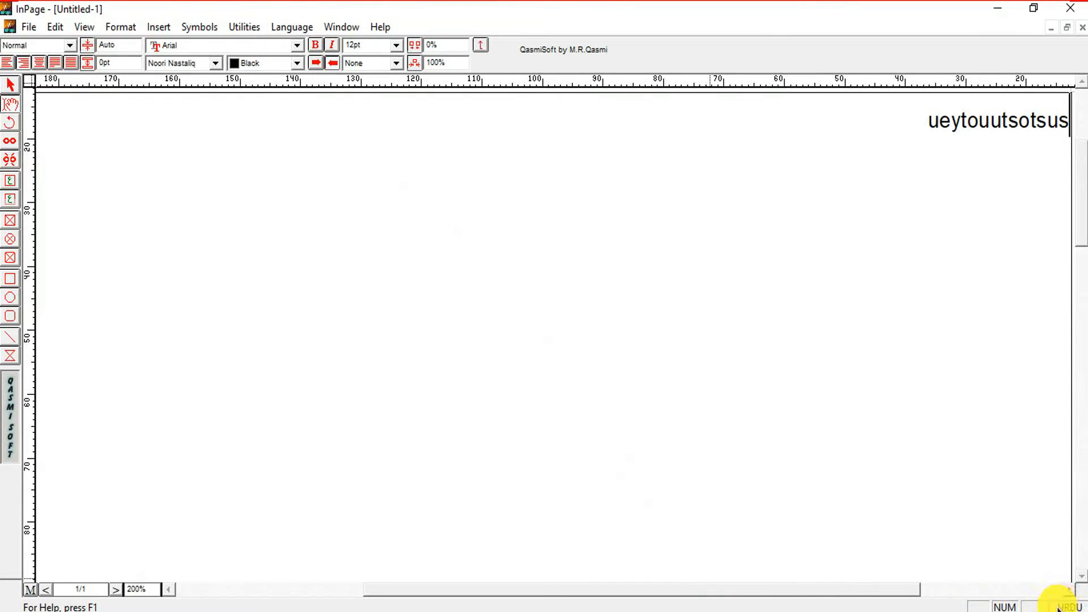
key("ctrl+space")
type("ہ۶۸ع۰")
key("F5")
type("۶۸ع۰")
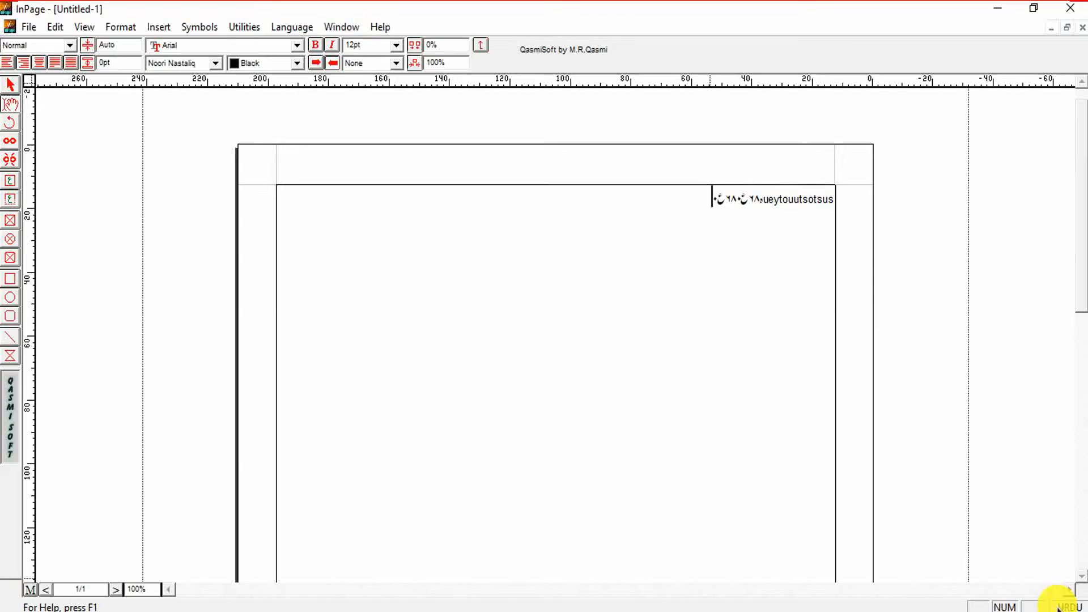
key("ctrl+2")
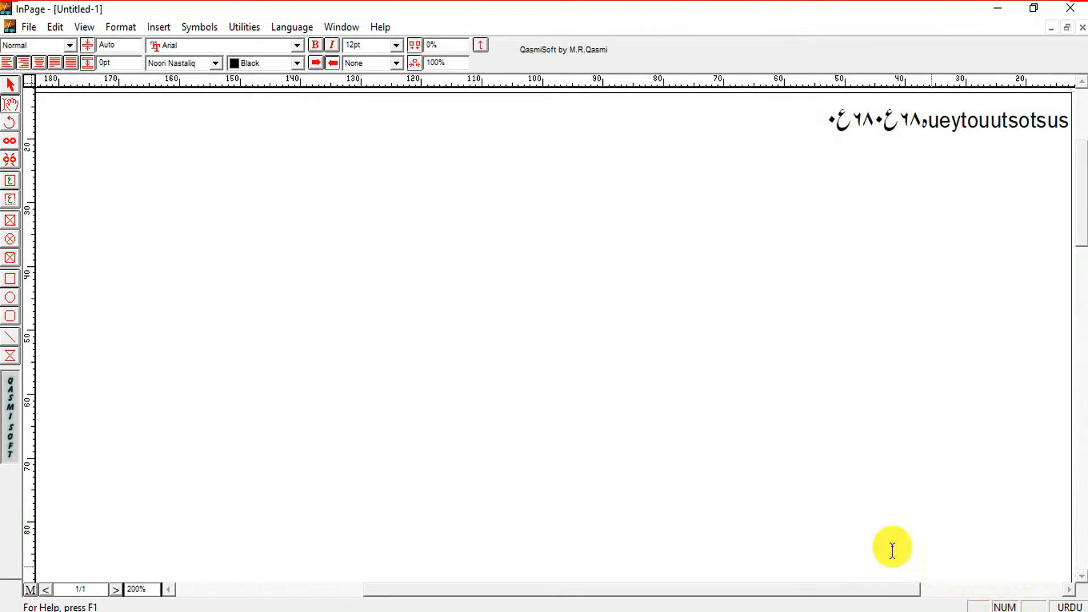
left_click(827, 480)
type("مغر")
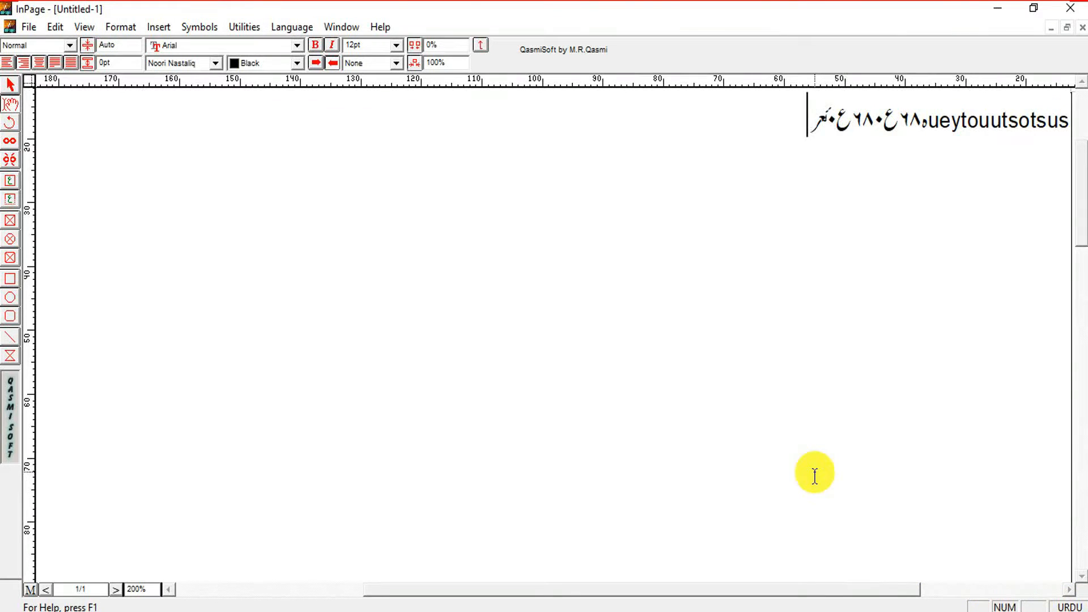
- Select all the text in the main text frame and delete it
right_click(825, 303)
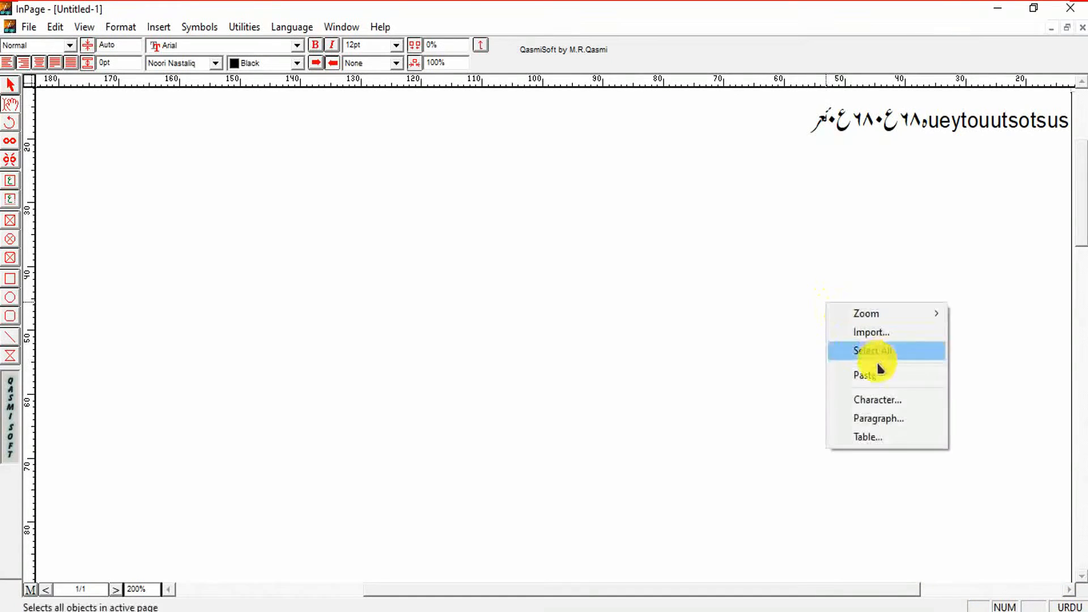
left_click(876, 351)
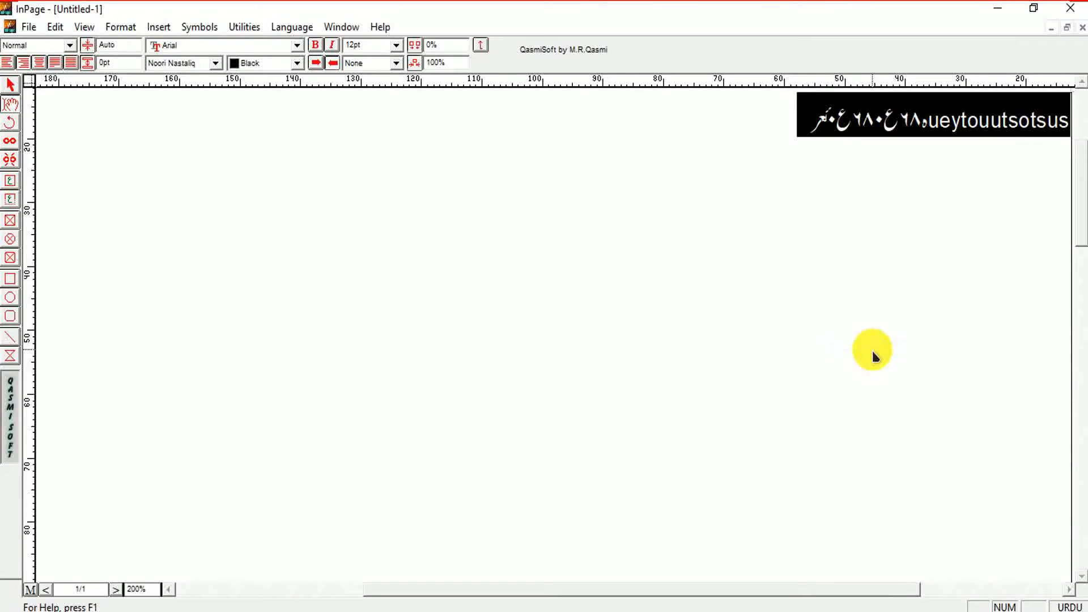
key("Delete")
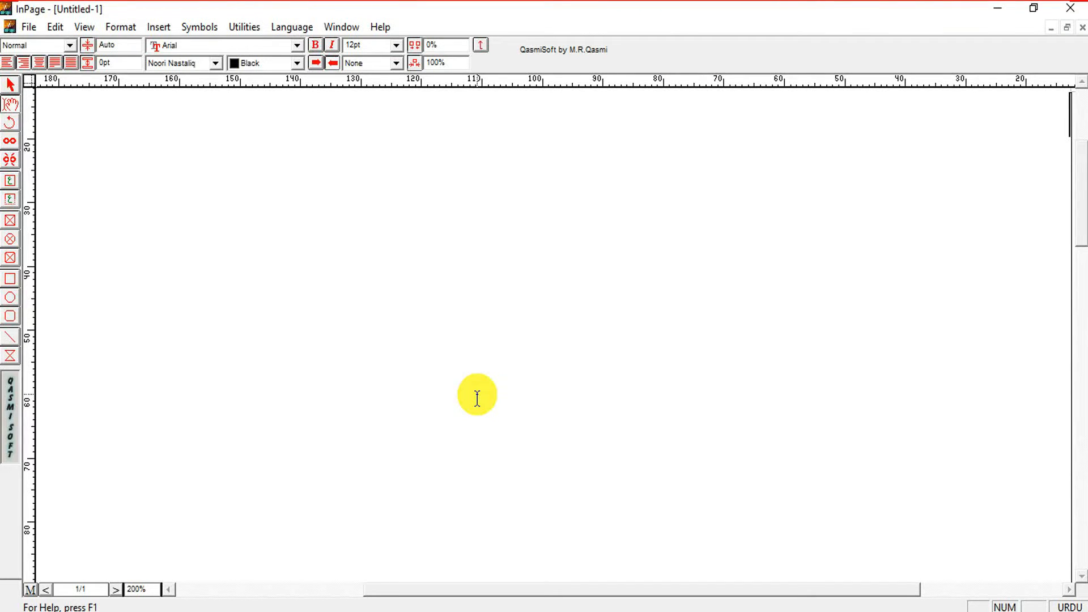
- Move the rounded rectangle down to the middle of the page, about 86 mm from the page's top edge
key("ctrl+0")
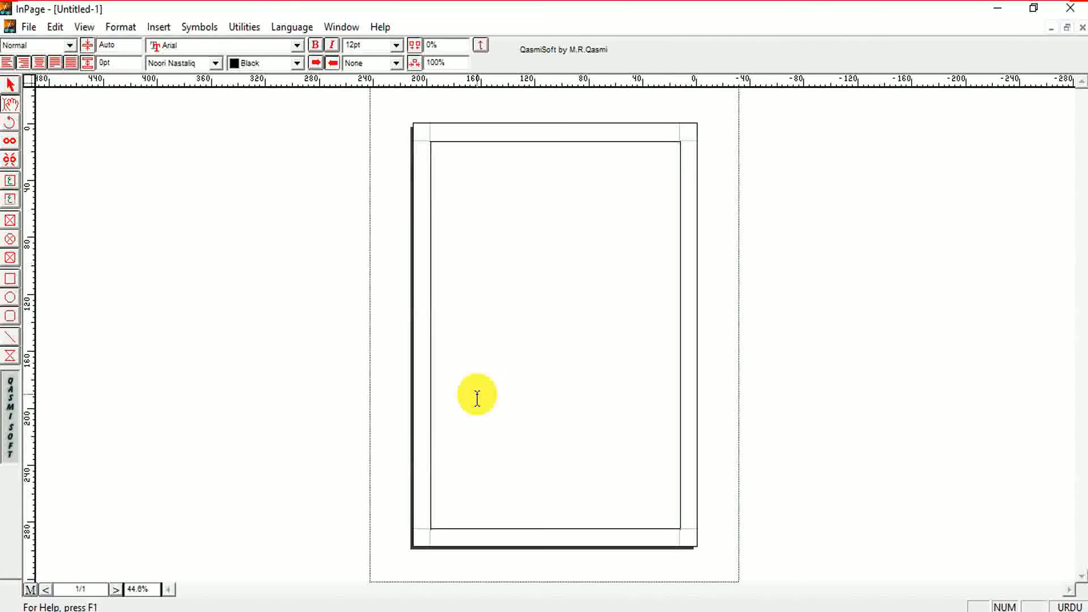
key("ctrl+5")
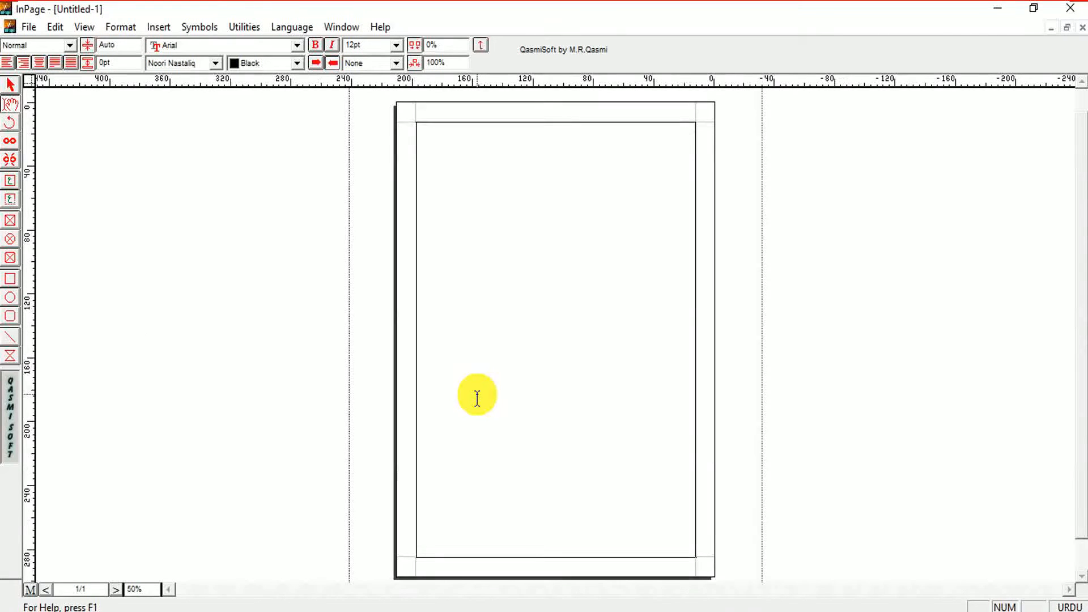
key("ctrl+1")
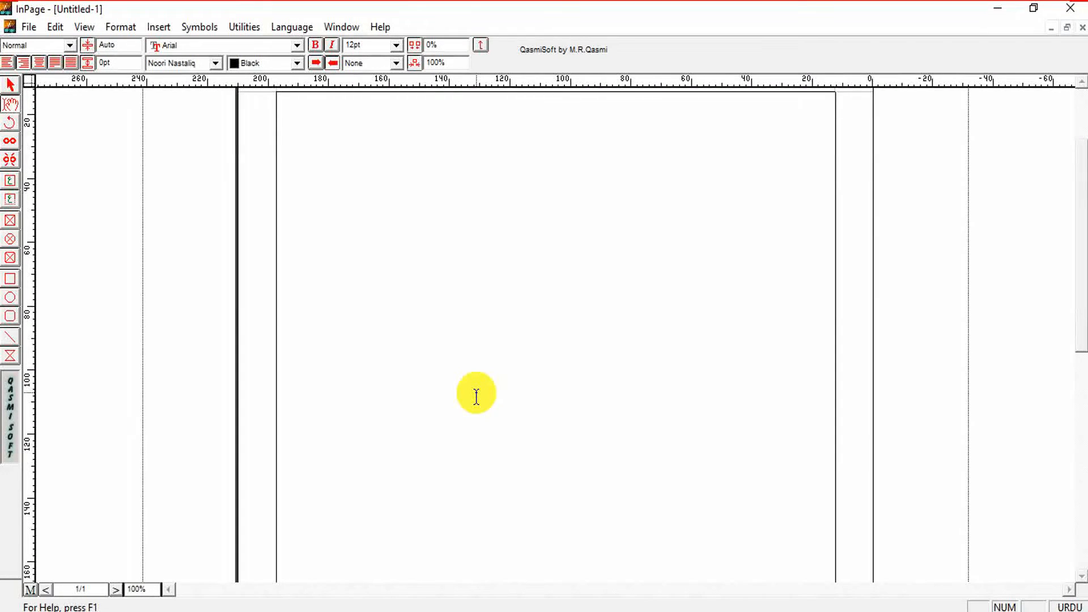
key("ctrl+5")
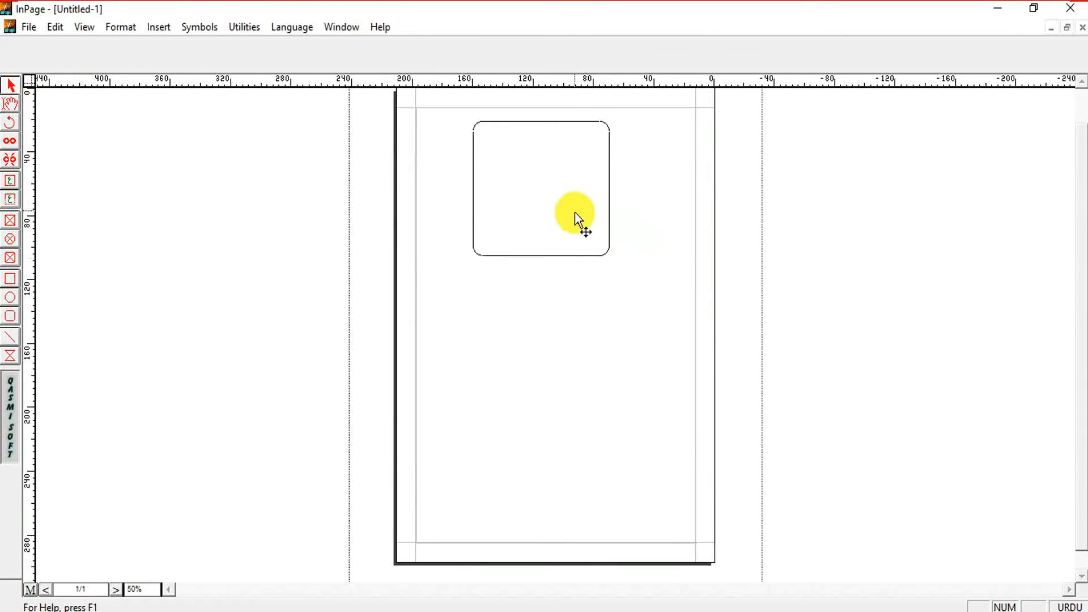
left_click(576, 122)
left_click_drag(576, 122, 578, 225)
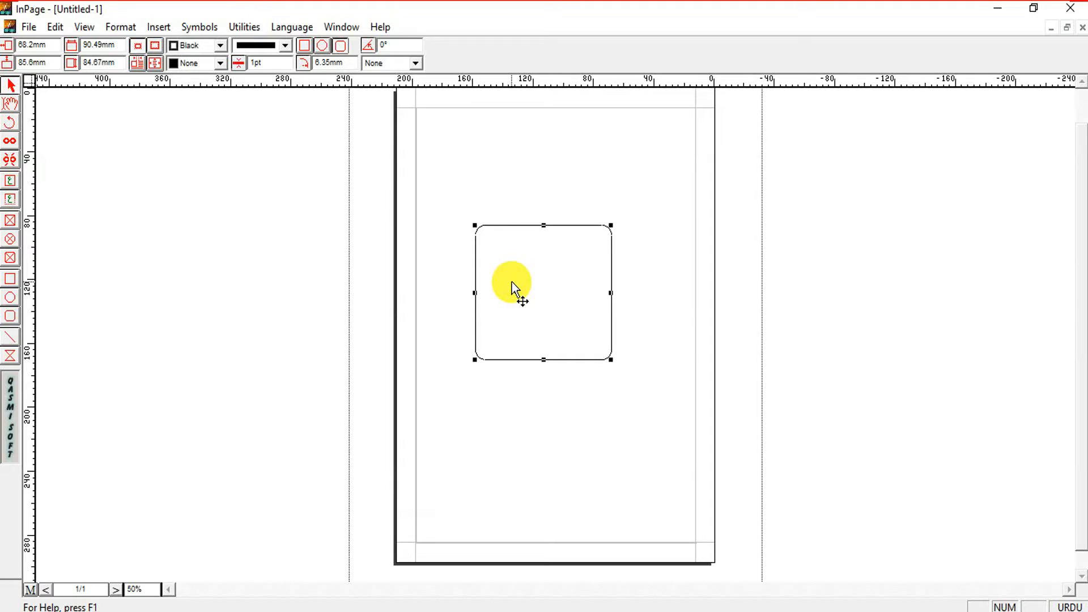
- Move the rounded rectangle to about 48 mm horizontally and 61 mm vertically, and set its rotation angle to 0°
left_click(511, 232)
left_click_drag(573, 231, 604, 196)
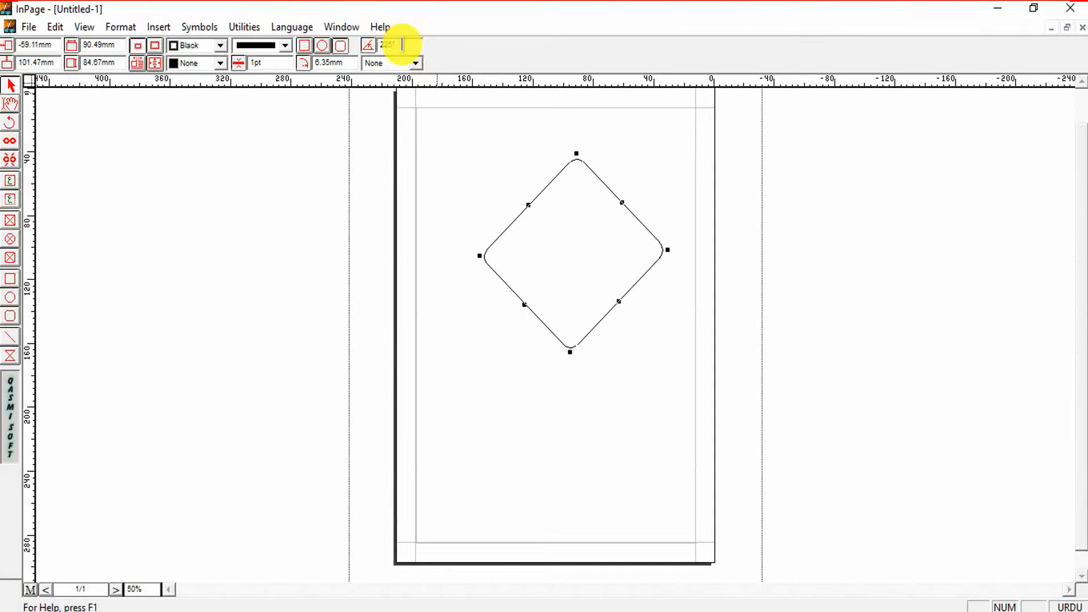
left_click_drag(396, 45, 369, 44)
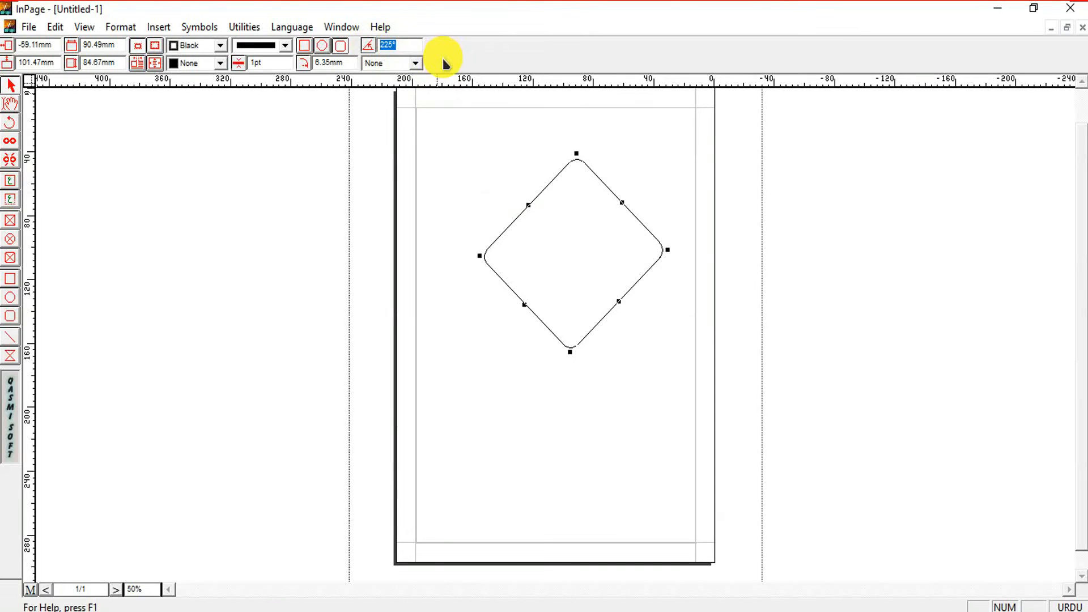
type("0")
key("Return")
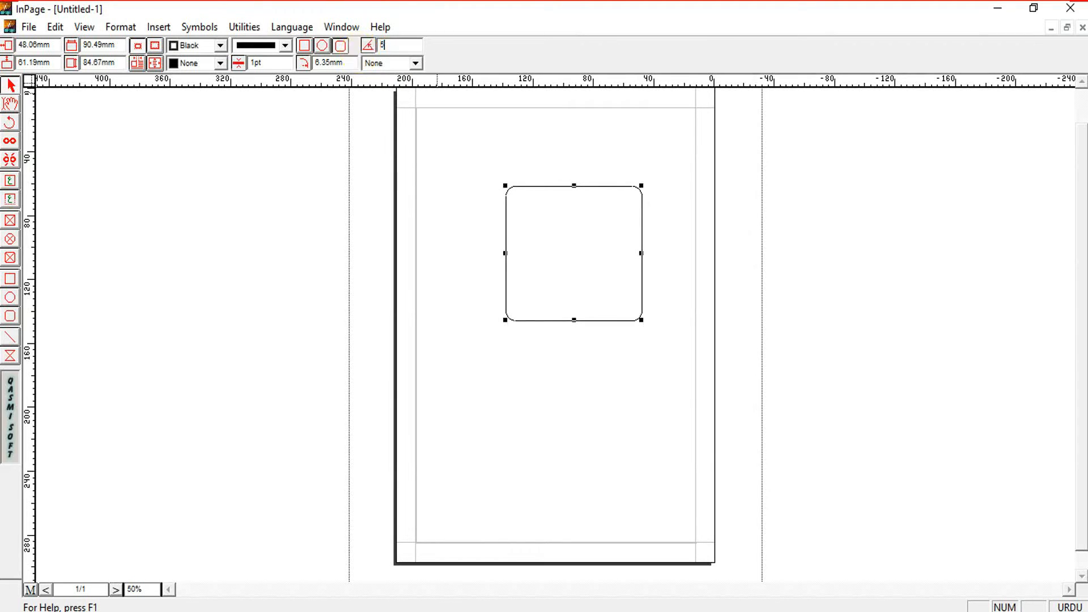
- Set the rounded rectangle's rotation angle to 50° and return it to 0°
type("50")
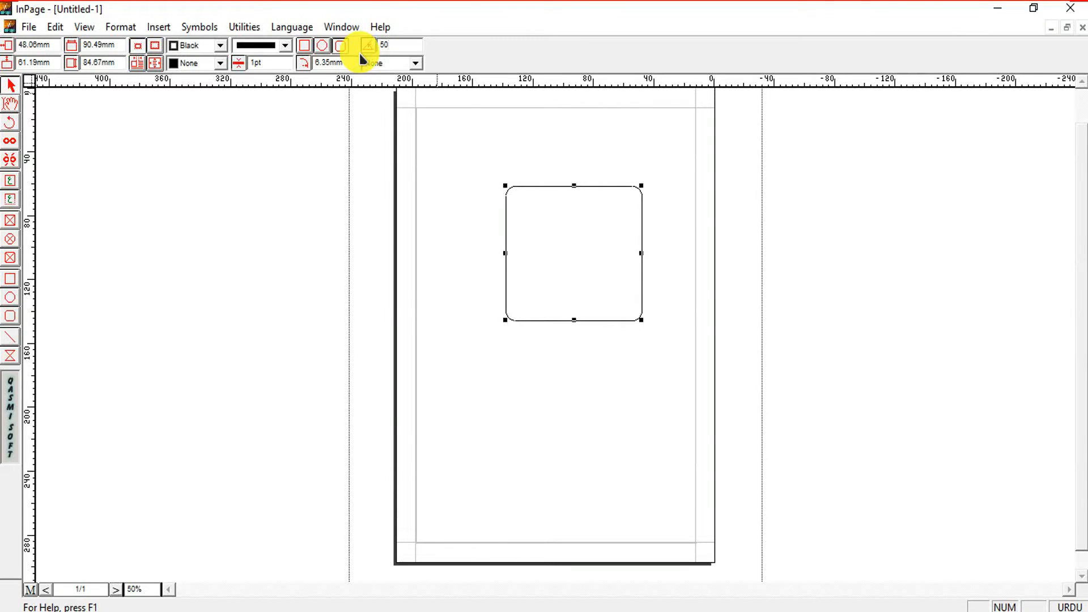
key("Return")
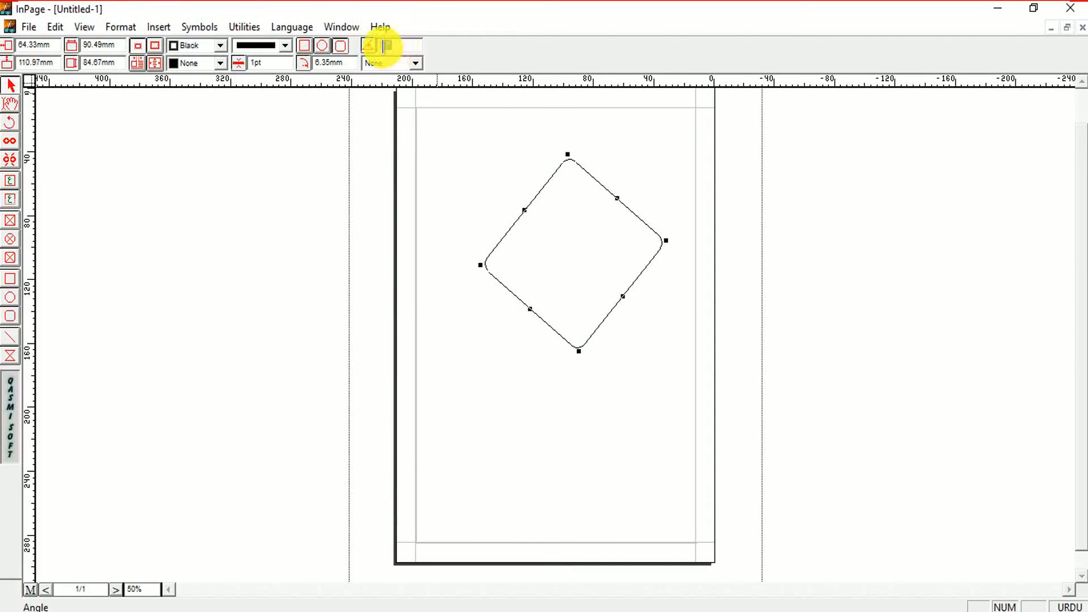
double_click(384, 44)
key("BackSpace")
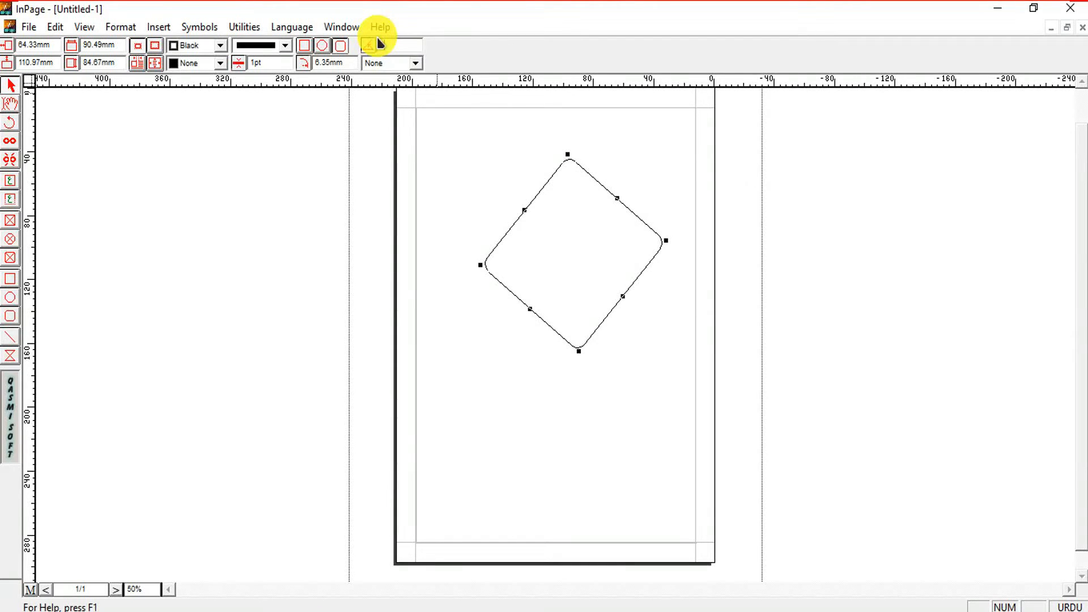
type("00")
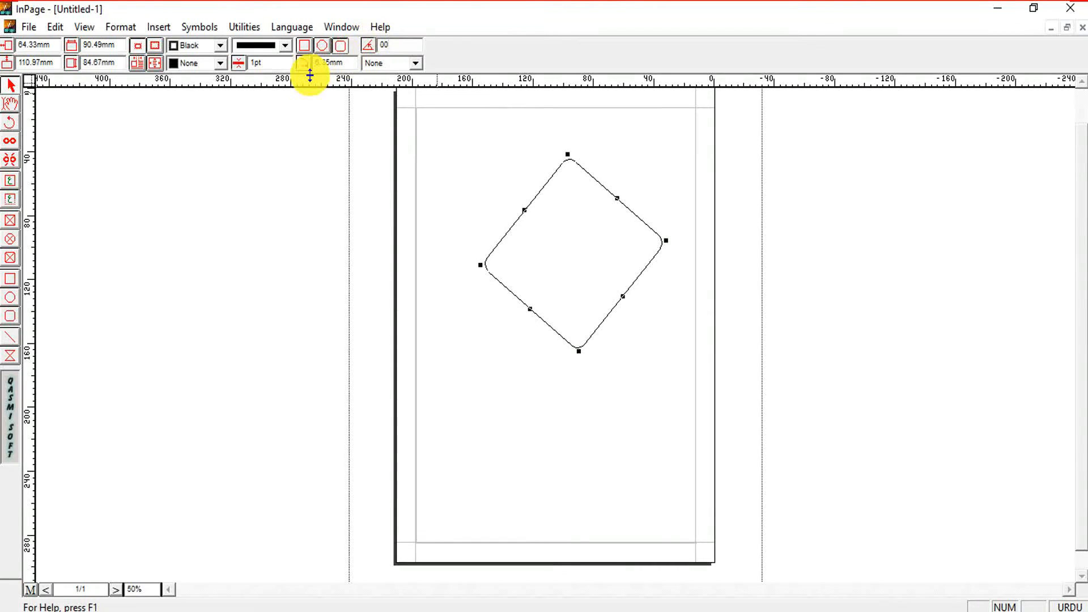
key("Return")
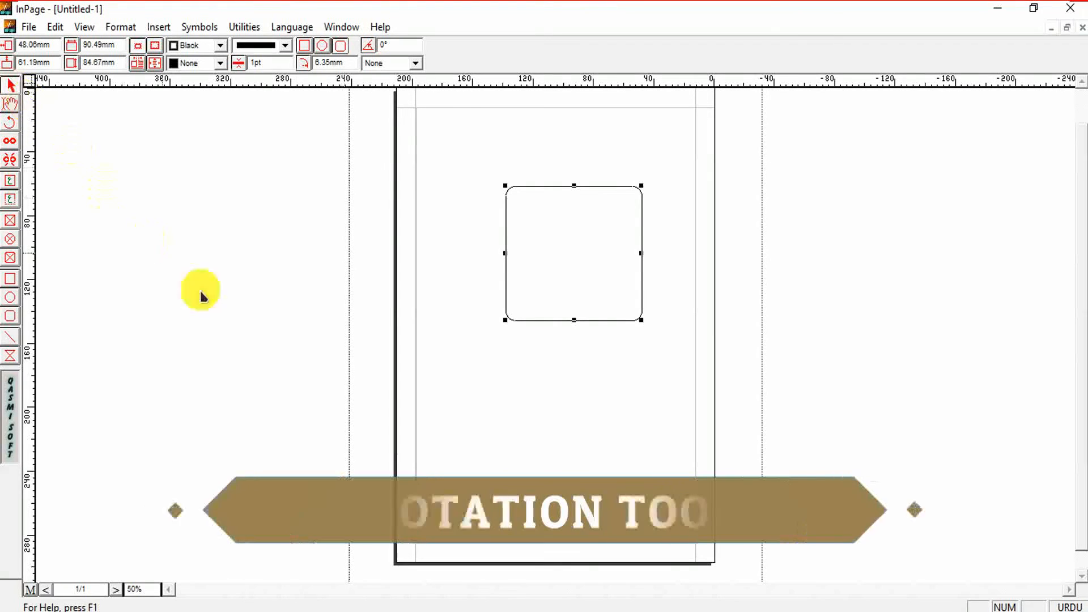
- Try to rotate the page's main text frame with the Rotation tool
left_click(466, 392)
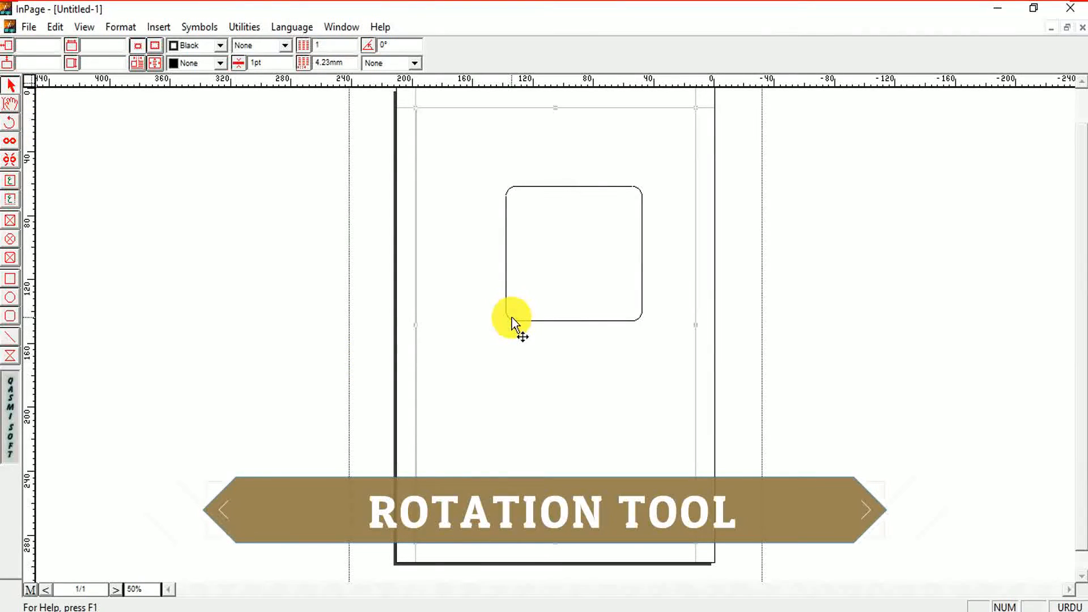
left_click(10, 123)
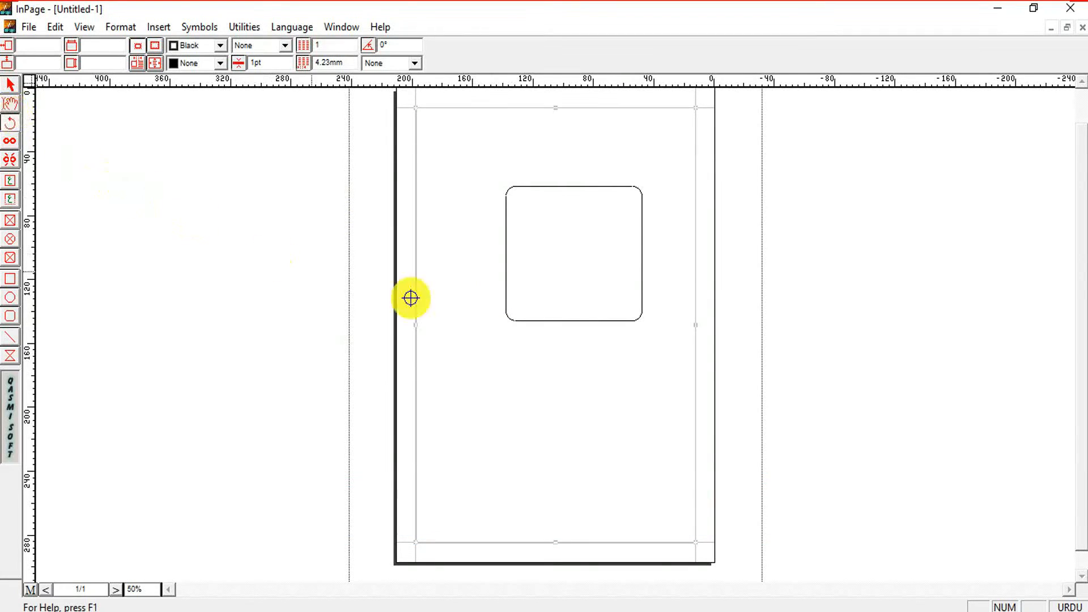
left_click_drag(549, 402, 544, 143)
left_click_drag(585, 236, 590, 388)
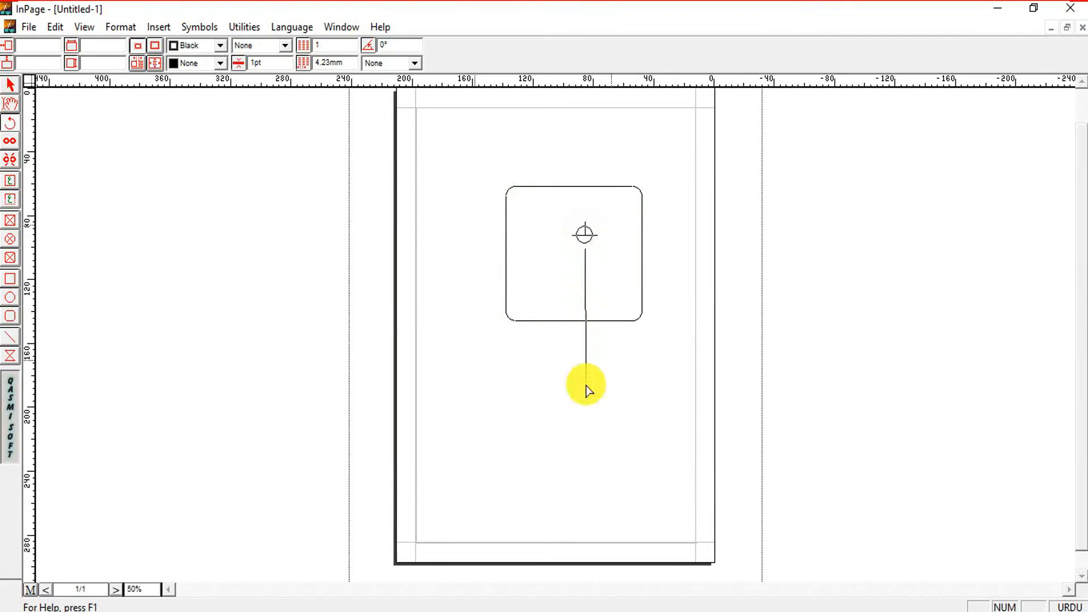
left_click_drag(561, 263, 461, 257)
left_click_drag(526, 234, 648, 237)
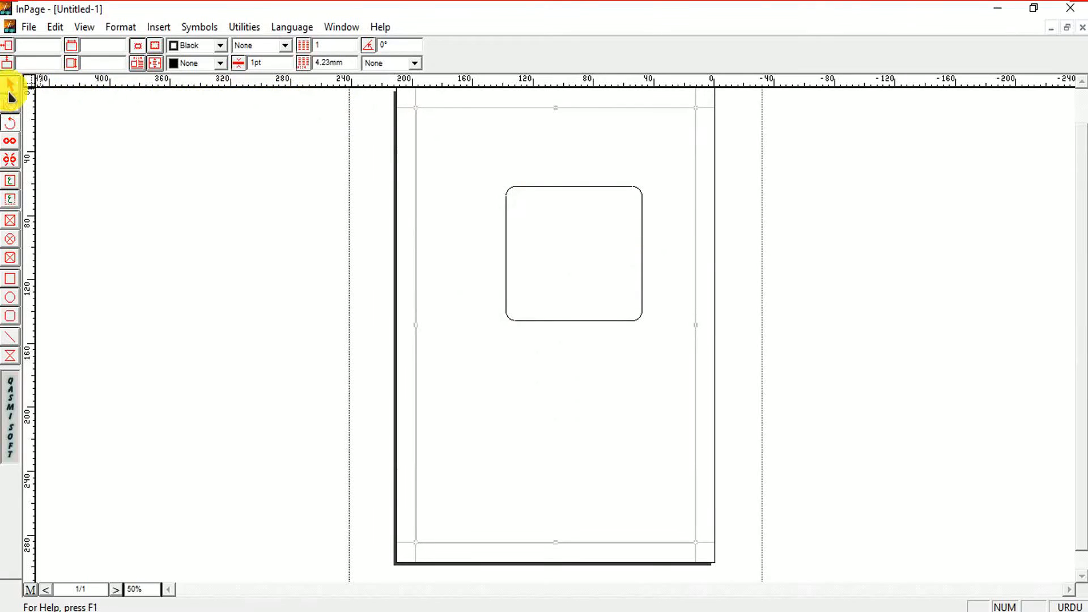
- Select the rounded rectangle and rotate it freehand about pivots near its centre, to an angle of about 66°
left_click(12, 85)
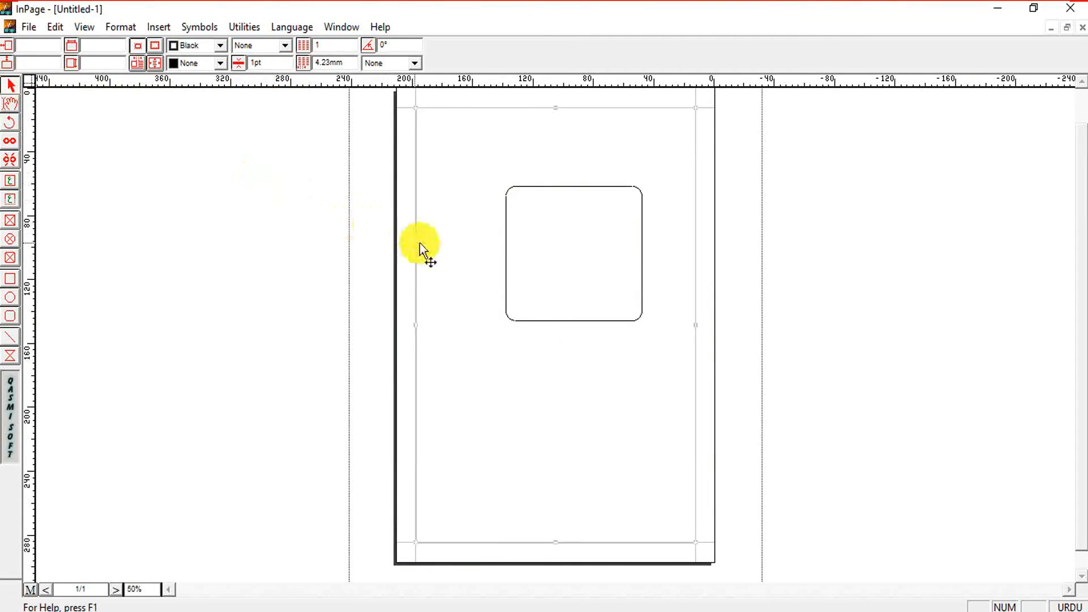
left_click(506, 321)
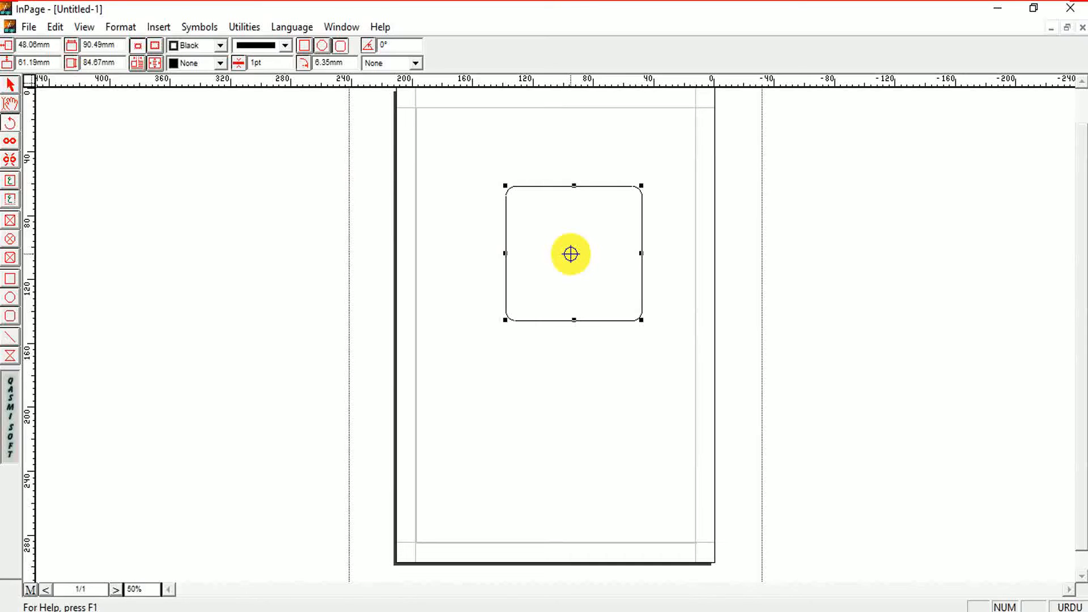
left_click_drag(574, 251, 485, 276)
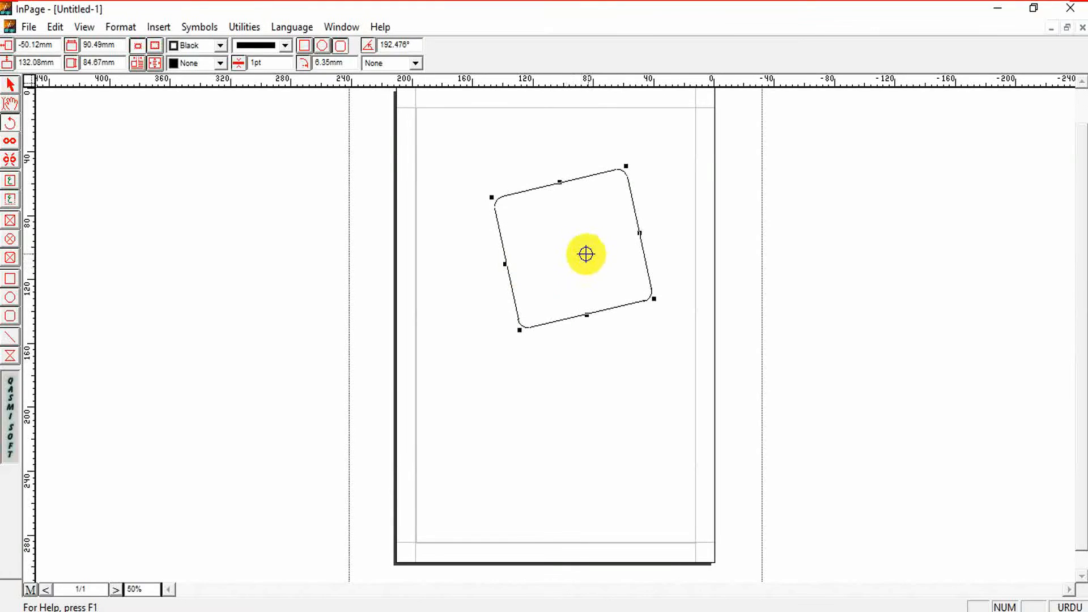
left_click_drag(560, 252, 604, 349)
left_click_drag(568, 257, 660, 396)
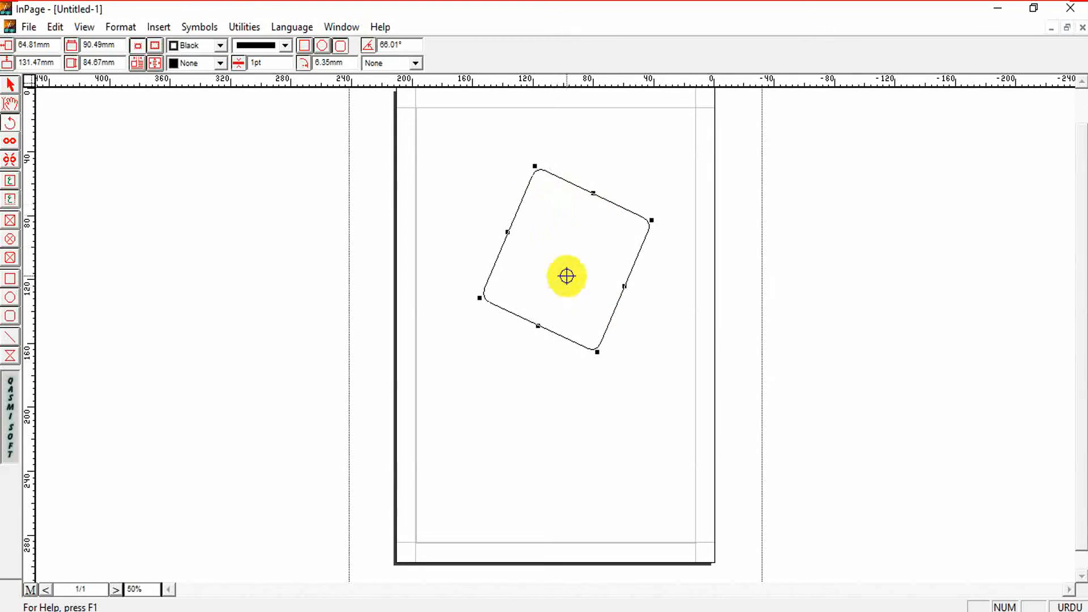
- Rotate the rounded rectangle freehand about several different pivot points, to an angle of about 77°
left_click_drag(567, 276, 534, 257)
left_click_drag(548, 147, 598, 151)
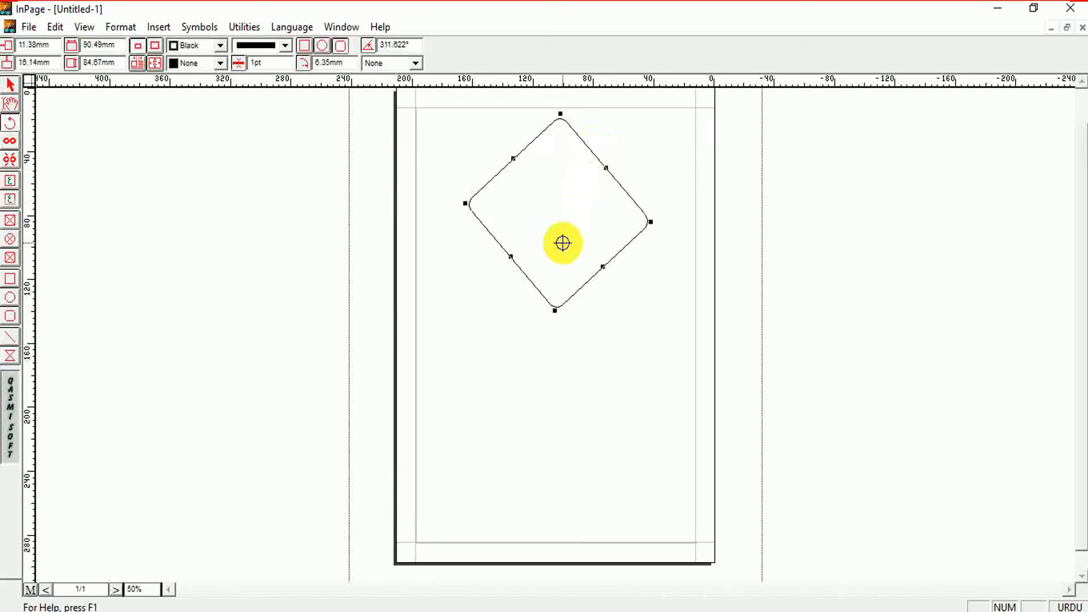
left_click_drag(563, 301, 546, 263)
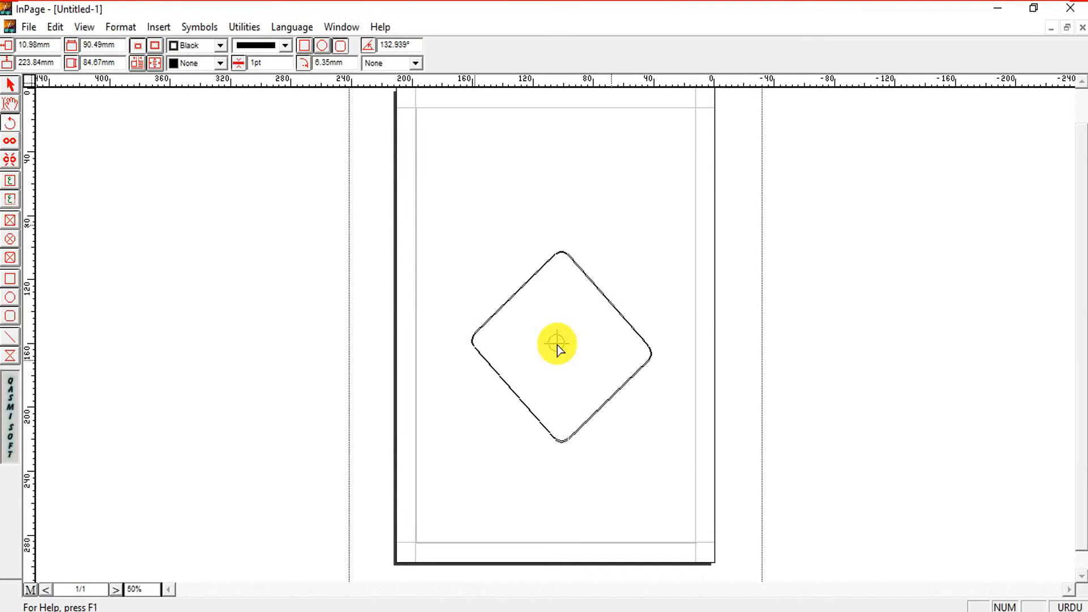
mouse_move(557, 347)
left_mouse_down()
mouse_move(563, 390)
mouse_move(629, 287)
mouse_move(569, 324)
mouse_move(600, 376)
mouse_move(498, 274)
mouse_move(583, 396)
mouse_move(575, 345)
left_mouse_up()
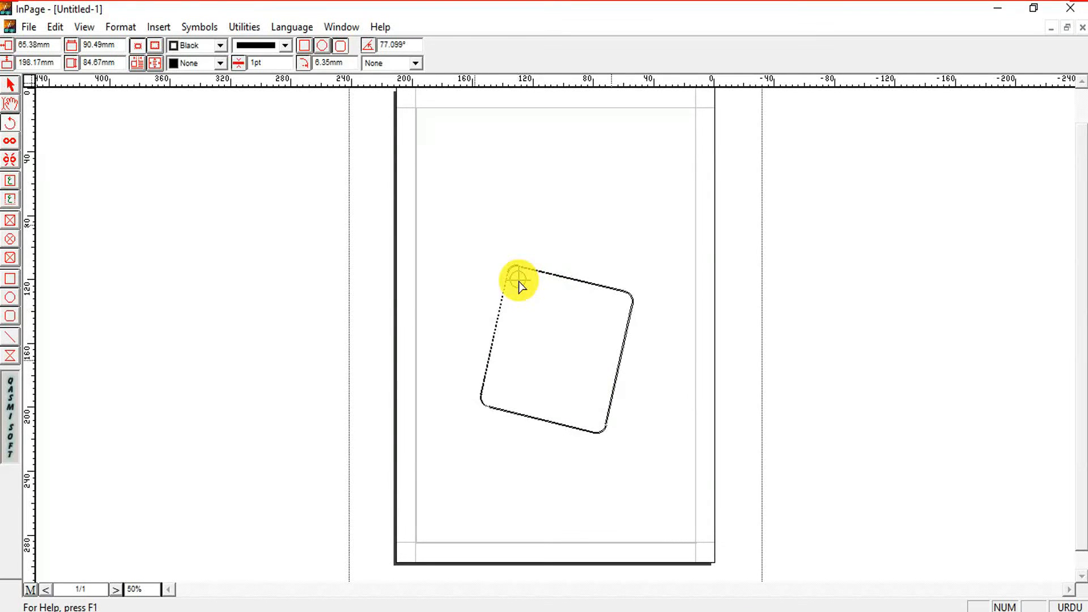
- Swing the rounded rectangle around a pivot near its upper-left corner, to an angle of about 91°
left_click_drag(520, 287, 512, 308)
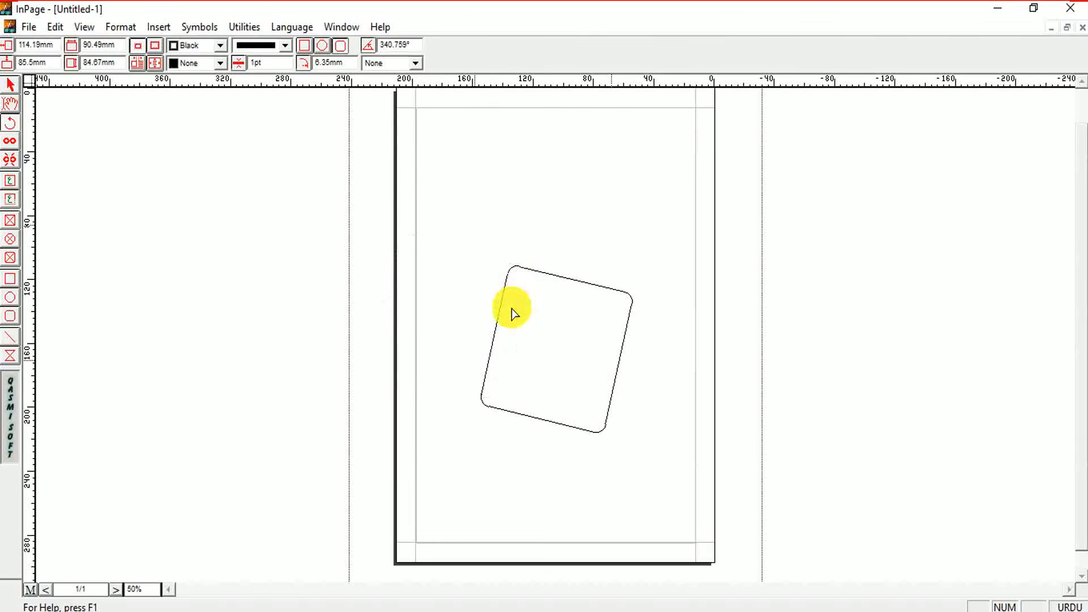
left_click_drag(448, 269, 522, 342)
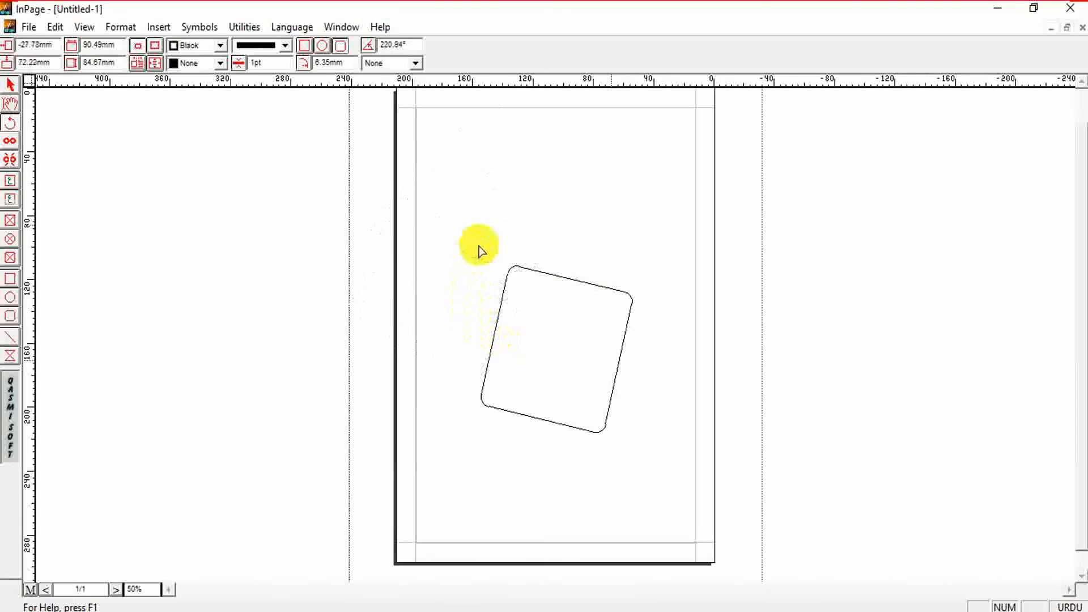
left_click_drag(546, 306, 522, 318)
left_click_drag(518, 278, 619, 252)
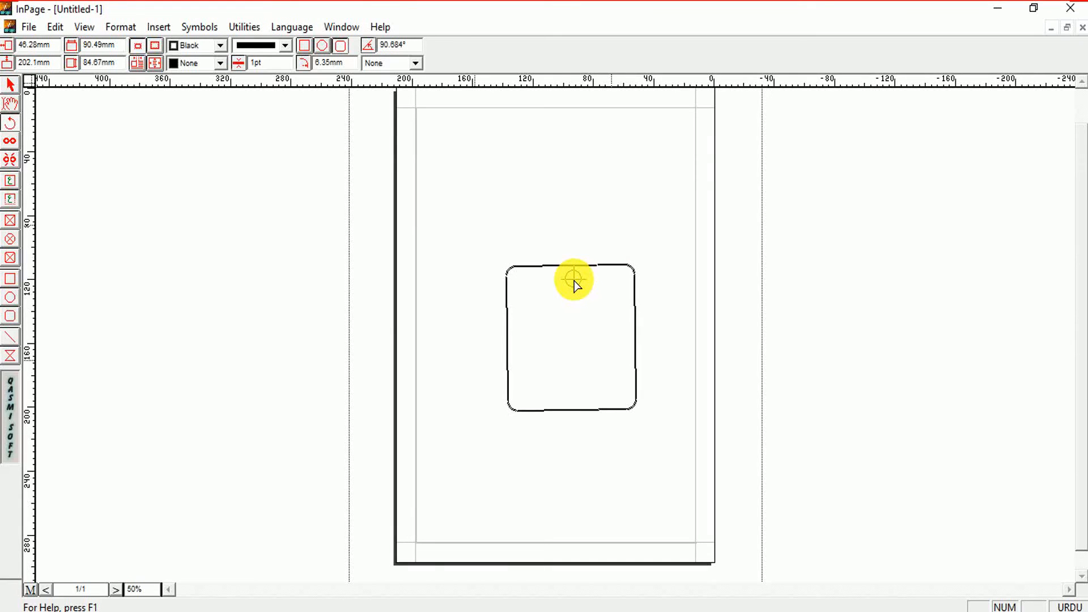
- Rotate the rounded rectangle around pivots near its upper edge, to an angle of about 7°
mouse_move(574, 282)
left_mouse_down()
mouse_move(553, 287)
mouse_move(563, 253)
mouse_move(515, 262)
mouse_move(575, 289)
left_mouse_up()
left_click_drag(563, 403, 579, 384)
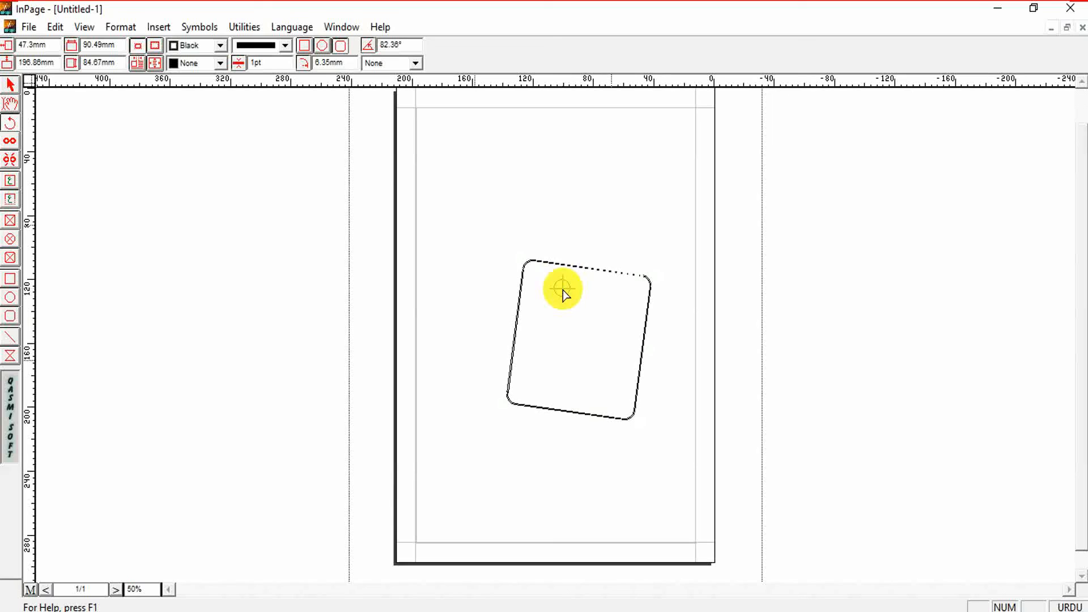
left_click_drag(562, 293, 591, 442)
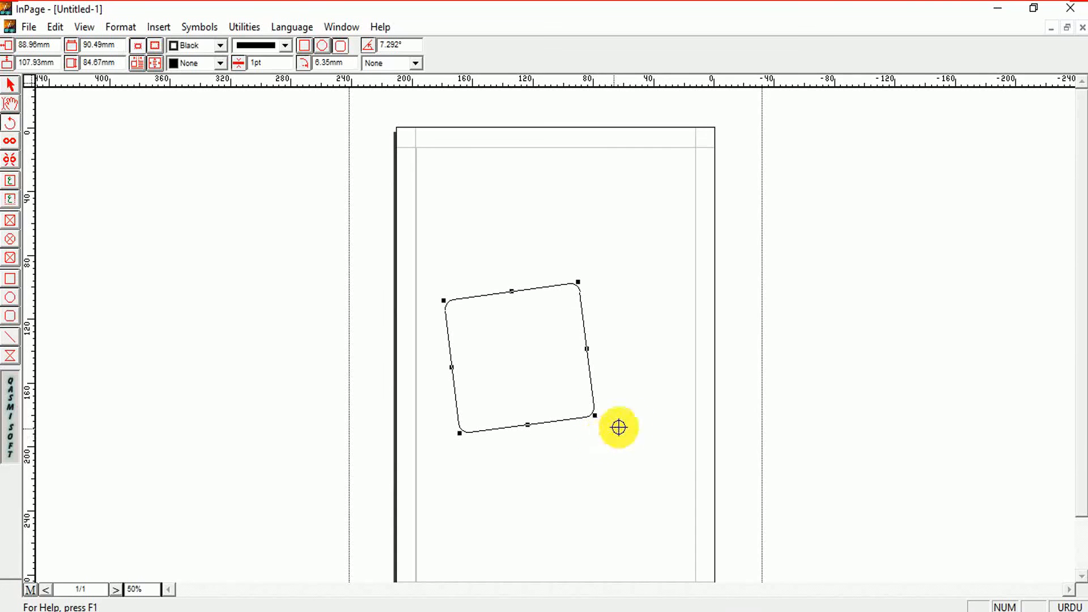
- Minimise the document window to reach the Windows desktop and refresh the desktop several times
left_click(998, 8)
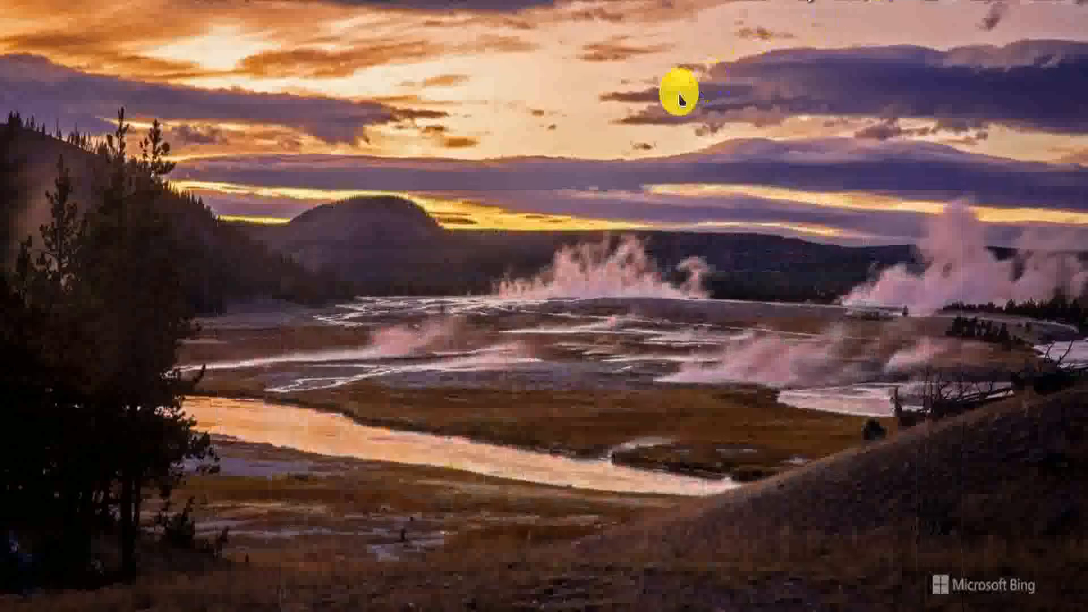
right_click(679, 91)
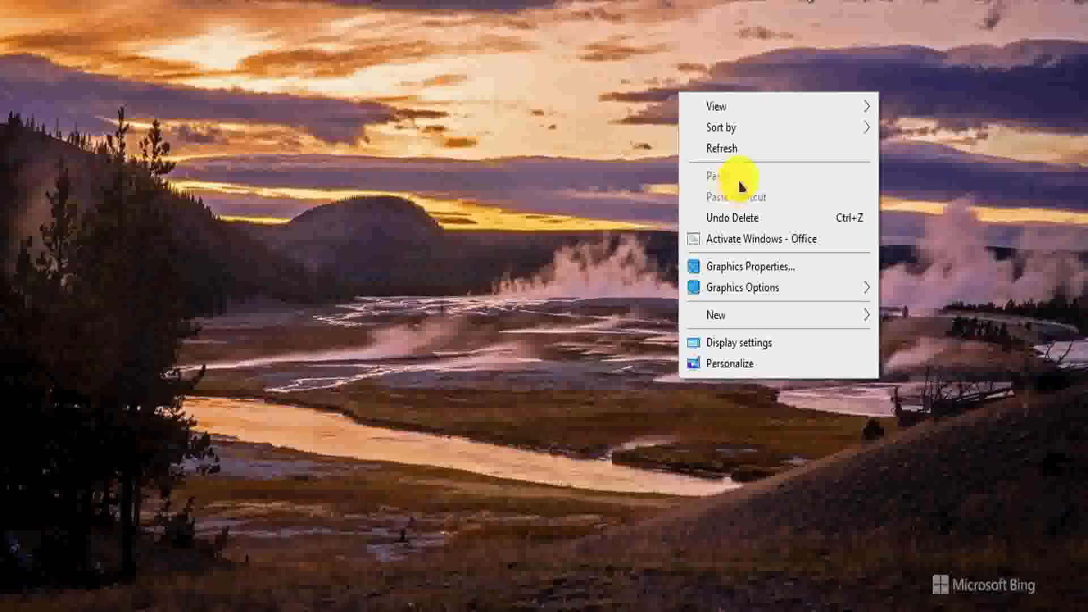
left_click(770, 151)
right_click(771, 155)
left_click(808, 213)
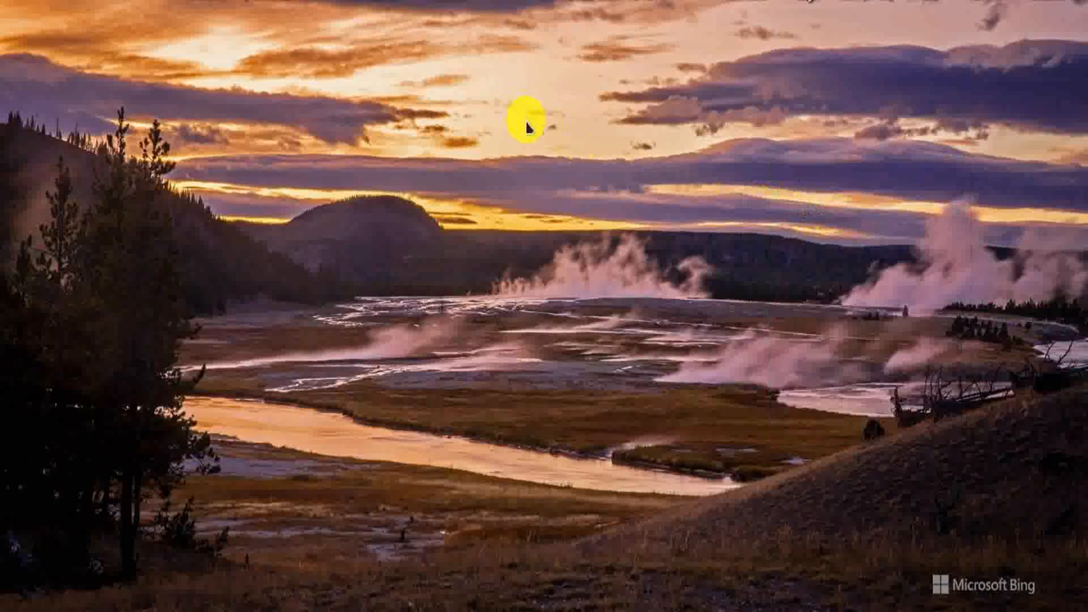
right_click(526, 104)
left_click(597, 167)
right_click(600, 169)
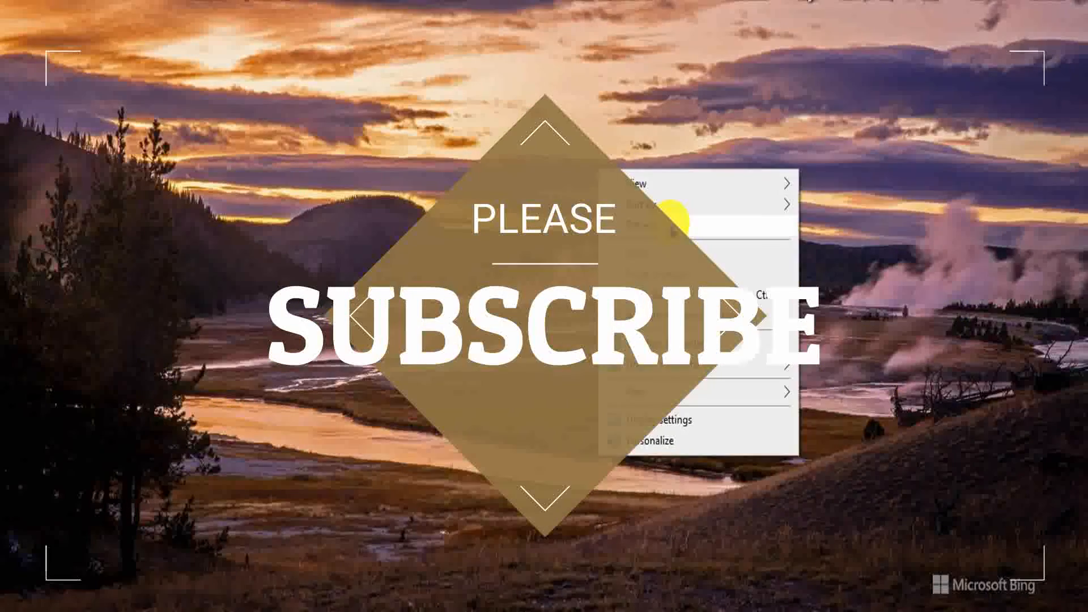
left_click(673, 225)
right_click(671, 221)
left_click(729, 276)
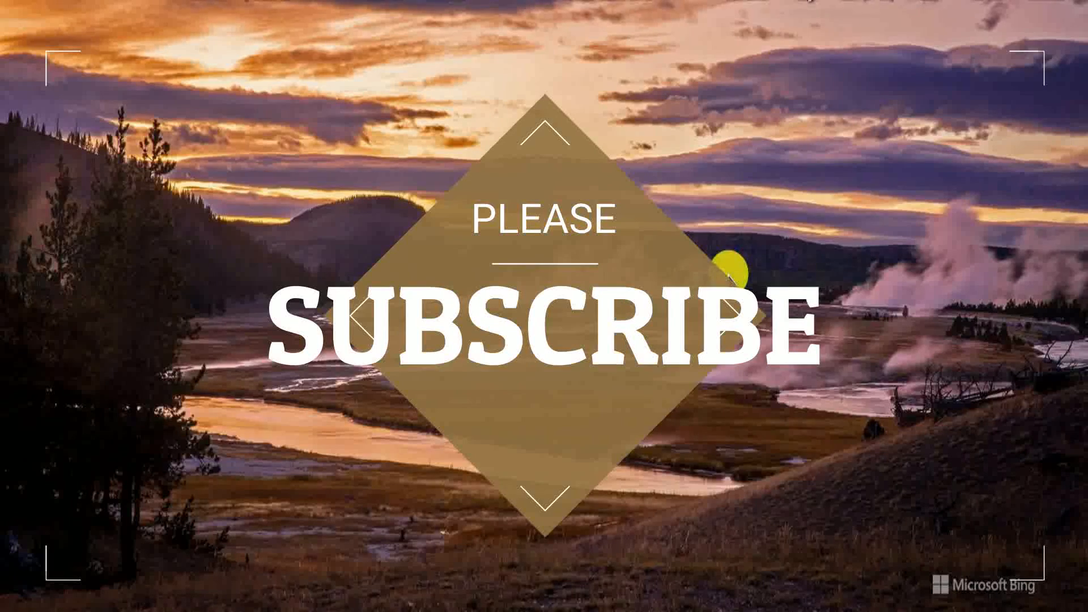